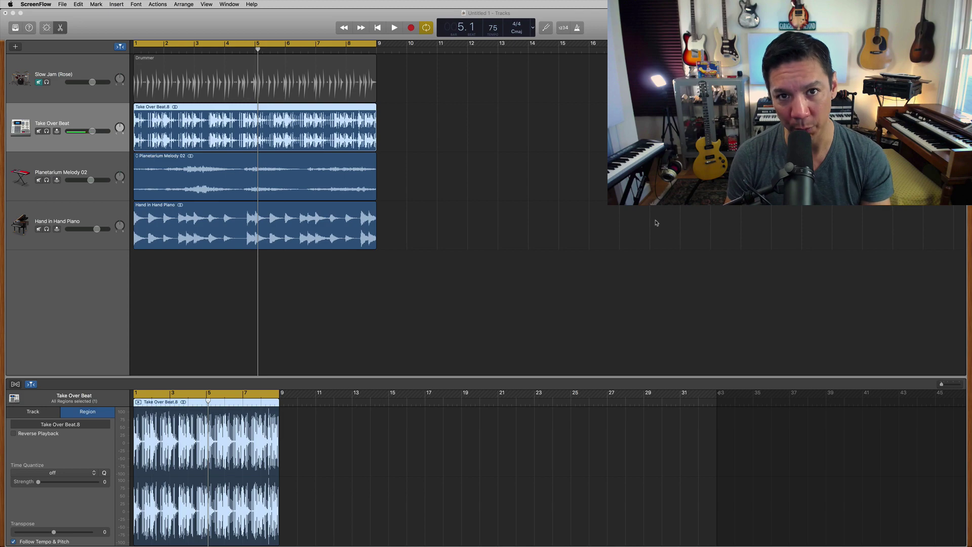
# Step: Play the drums, beat, melody and piano arrangement from the start at bar 1
pyautogui.press('Return')
pyautogui.press('space')
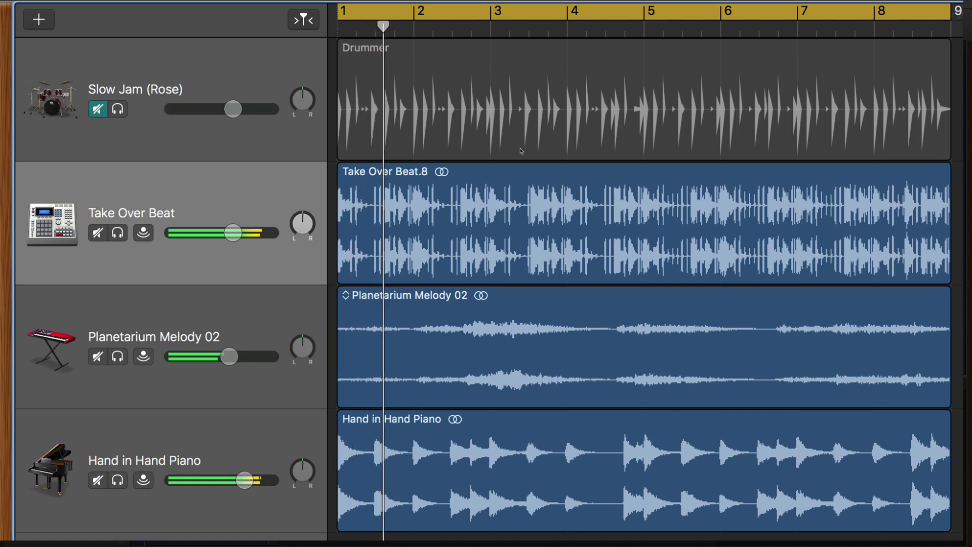
# Step: Stop playback, select the Take Over Beat region and park the playhead at bar 5
pyautogui.press('space')
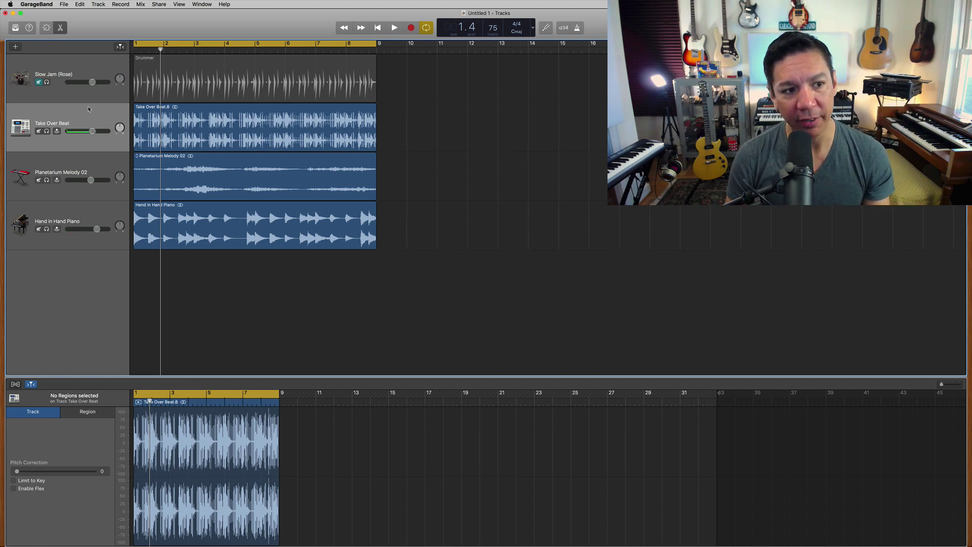
pyautogui.click(69, 115)
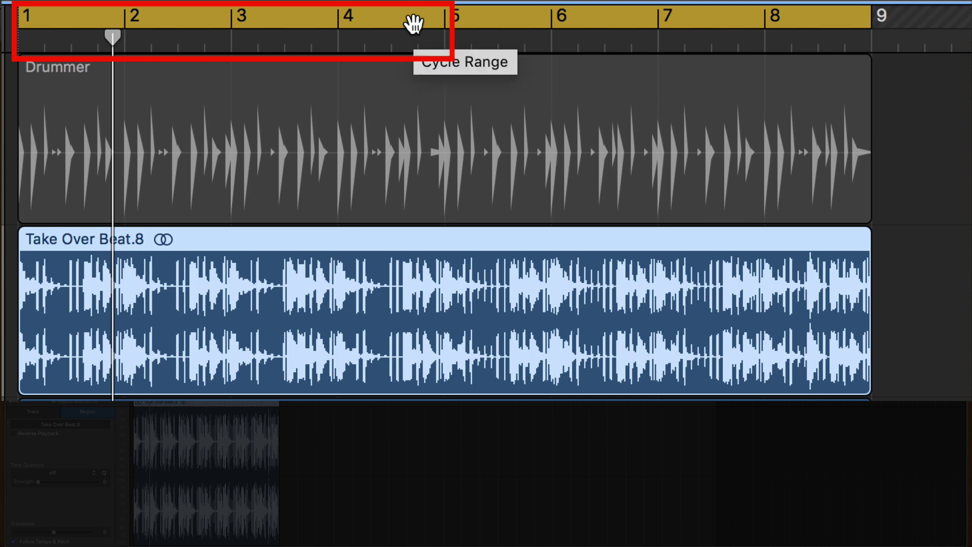
pyautogui.click(440, 44)
# Step: Turn cycling off, audition from bar 5, and return the playhead to bar 5
pyautogui.press('c')
pyautogui.press('space')
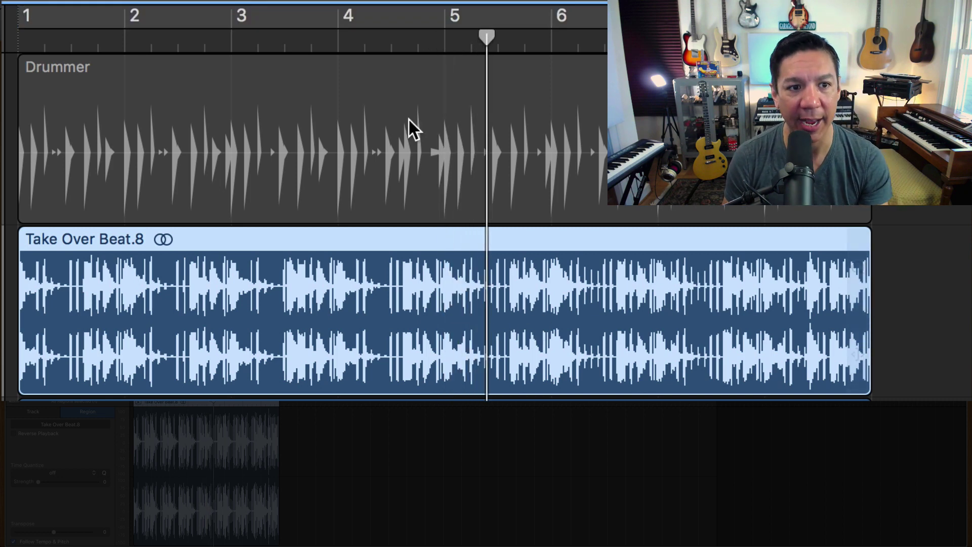
pyautogui.click(444, 41)
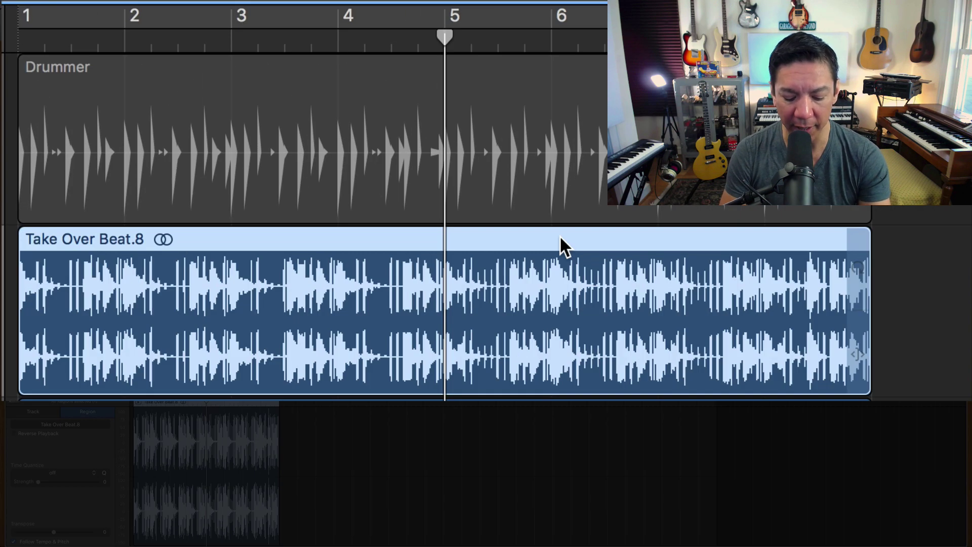
# Step: Split Take Over Beat at bar 5 using Edit > Split Regions at Playhead
pyautogui.press('super+t')
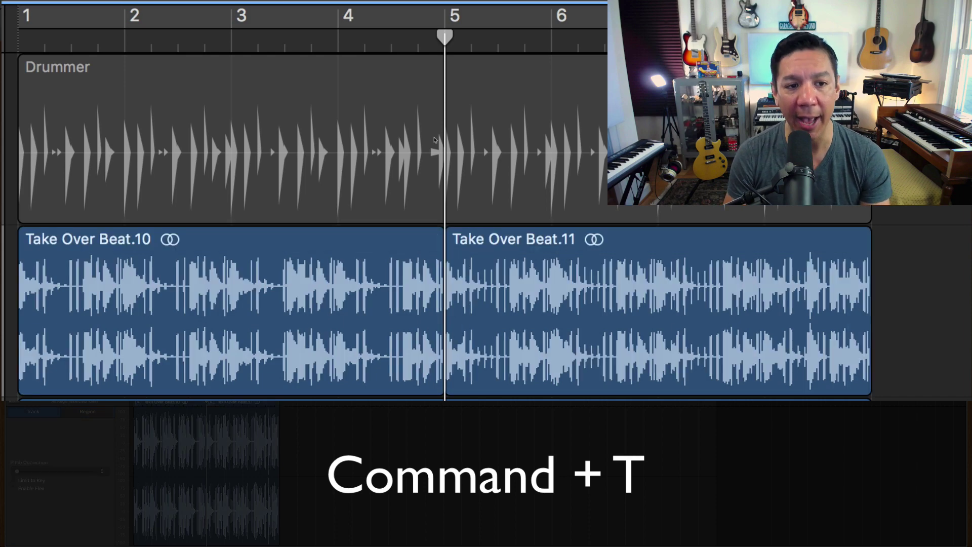
pyautogui.click(187, 257)
pyautogui.click(625, 277)
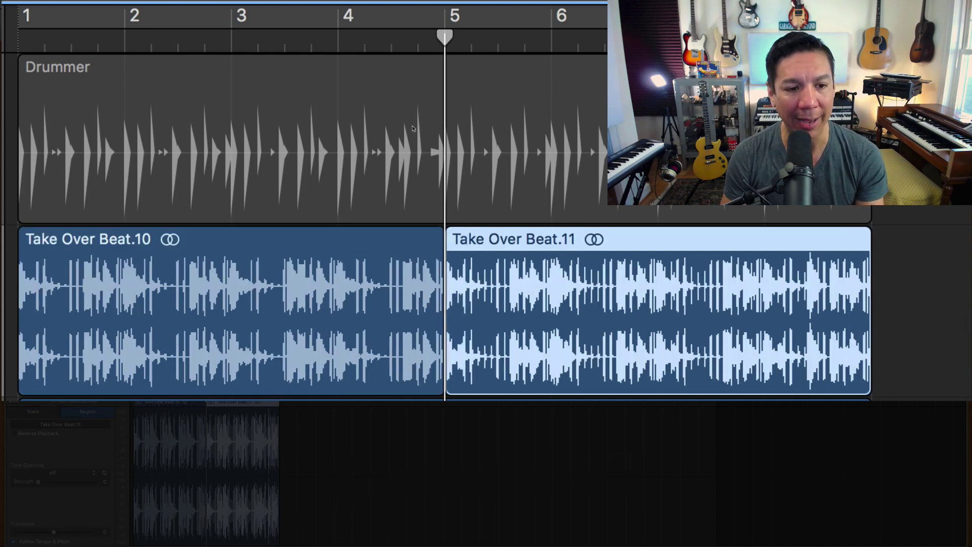
pyautogui.press('super+z')
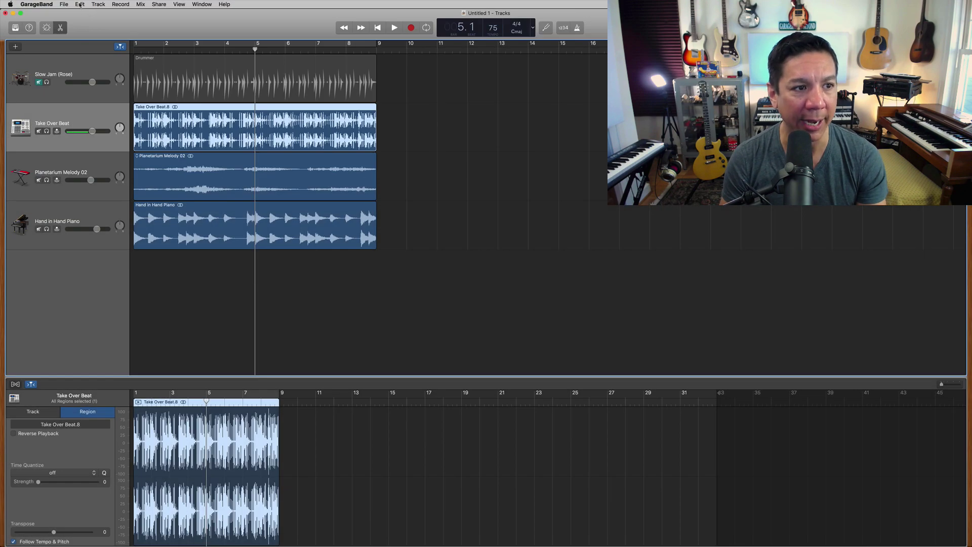
pyautogui.click(79, 4)
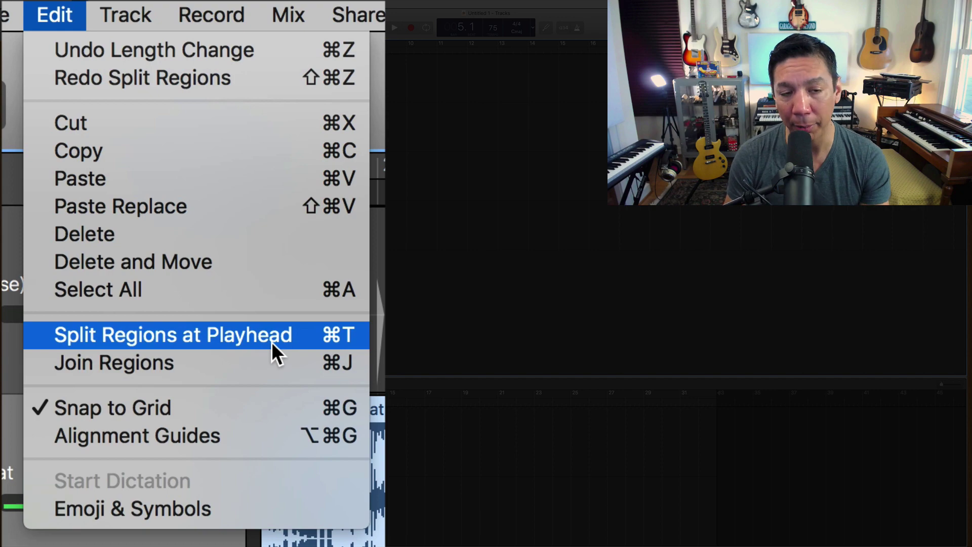
pyautogui.click(274, 345)
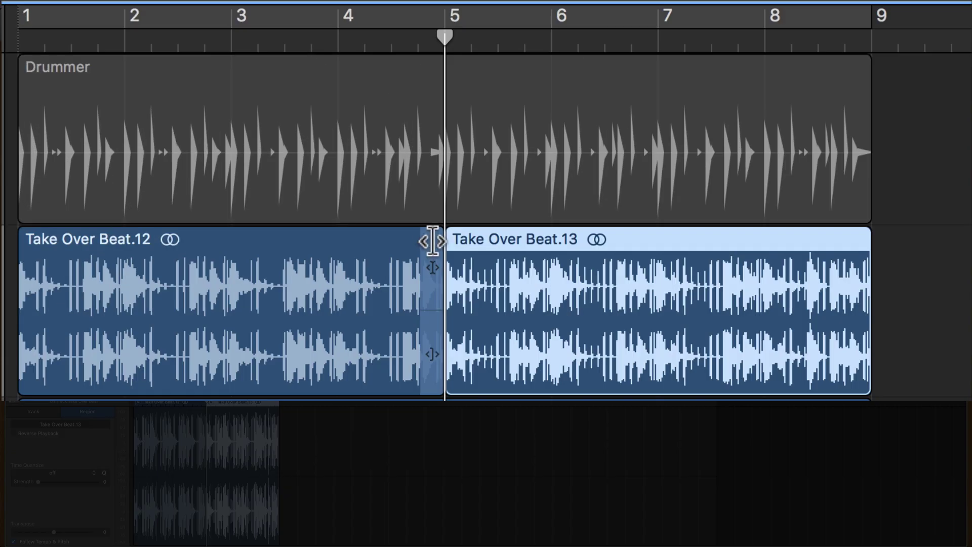
# Step: Loop Take Over Beat.13 out to bar 17, beyond the other tracks' bar 9 end
pyautogui.moveTo(445, 37); pyautogui.dragTo(444, 57)
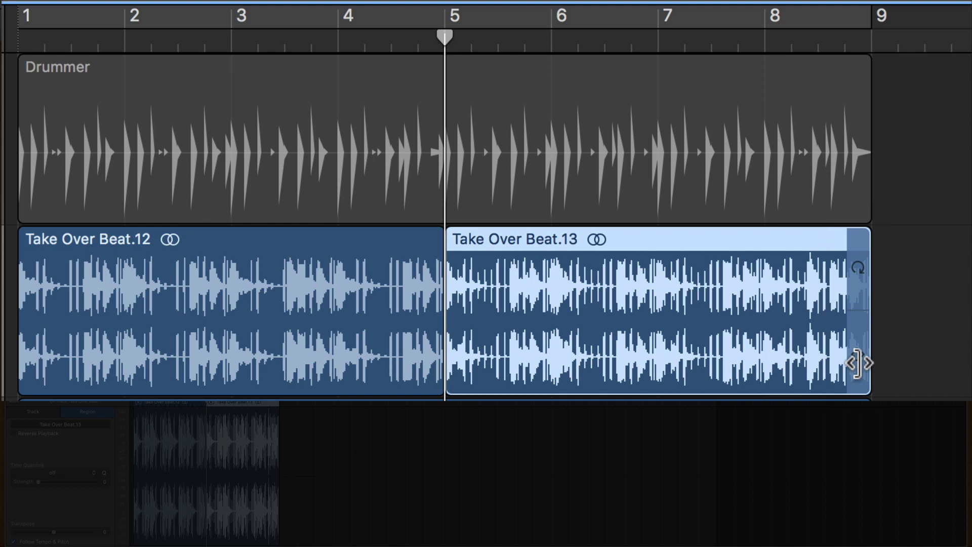
pyautogui.moveTo(859, 363); pyautogui.dragTo(890, 381)
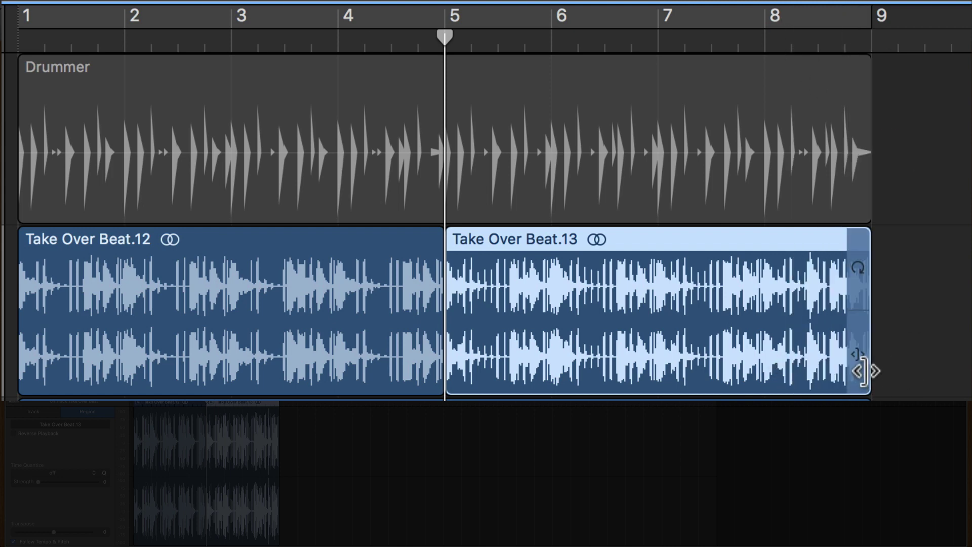
pyautogui.moveTo(862, 371); pyautogui.dragTo(965, 405)
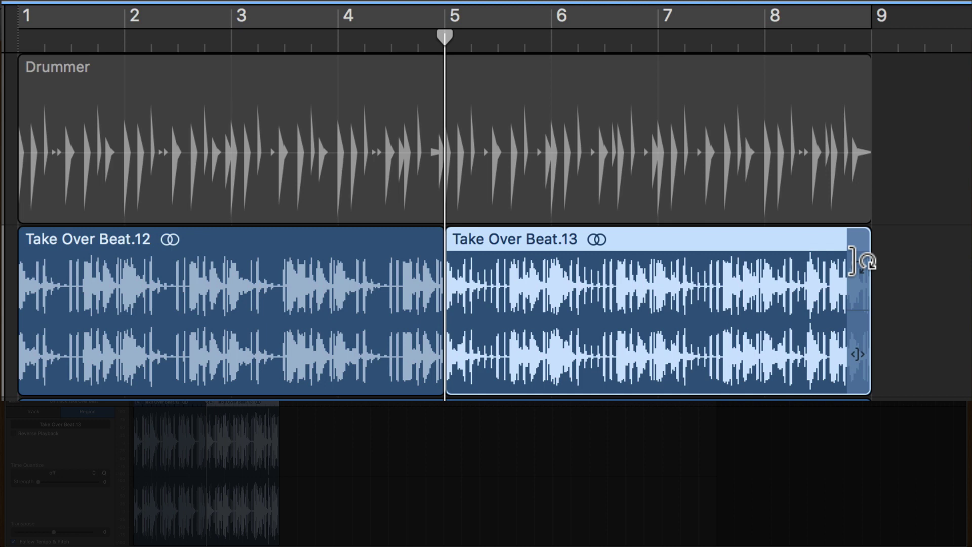
pyautogui.moveTo(859, 261); pyautogui.dragTo(971, 261)
pyautogui.moveTo(466, 119); pyautogui.dragTo(619, 122)
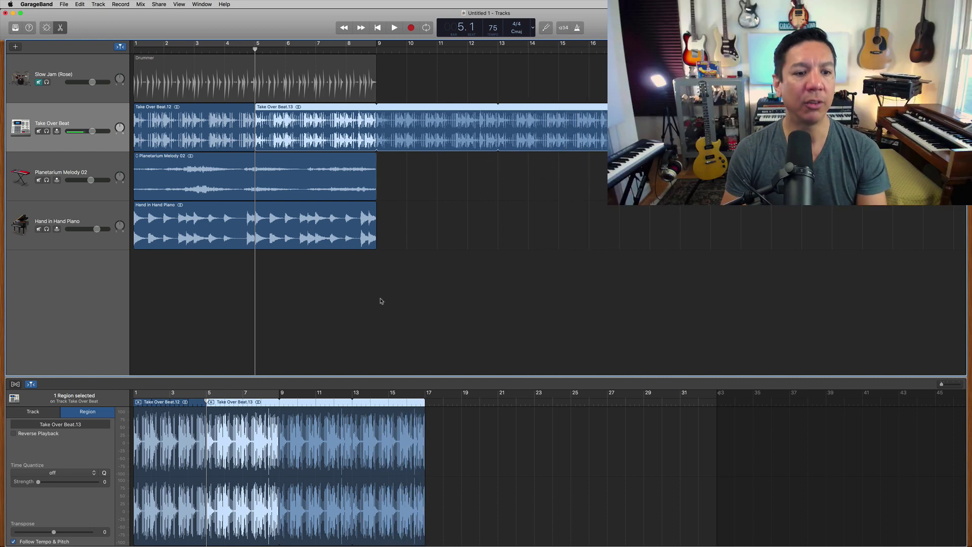
pyautogui.click(304, 233)
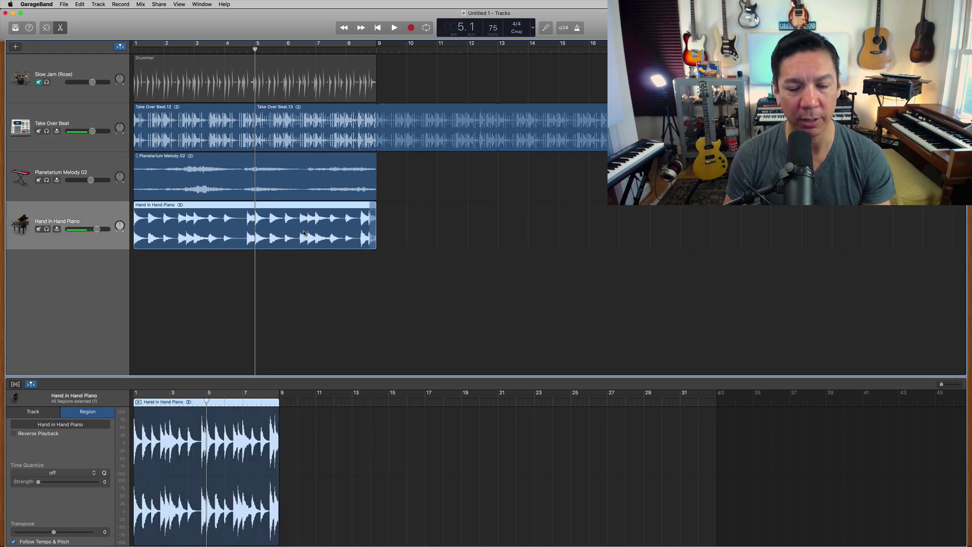
pyautogui.moveTo(404, 100)
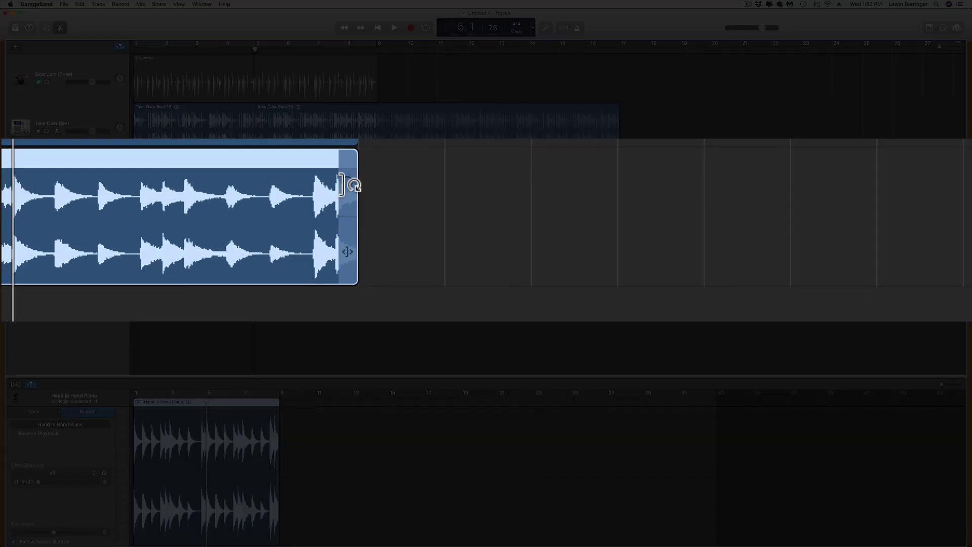
pyautogui.moveTo(355, 185); pyautogui.dragTo(970, 188)
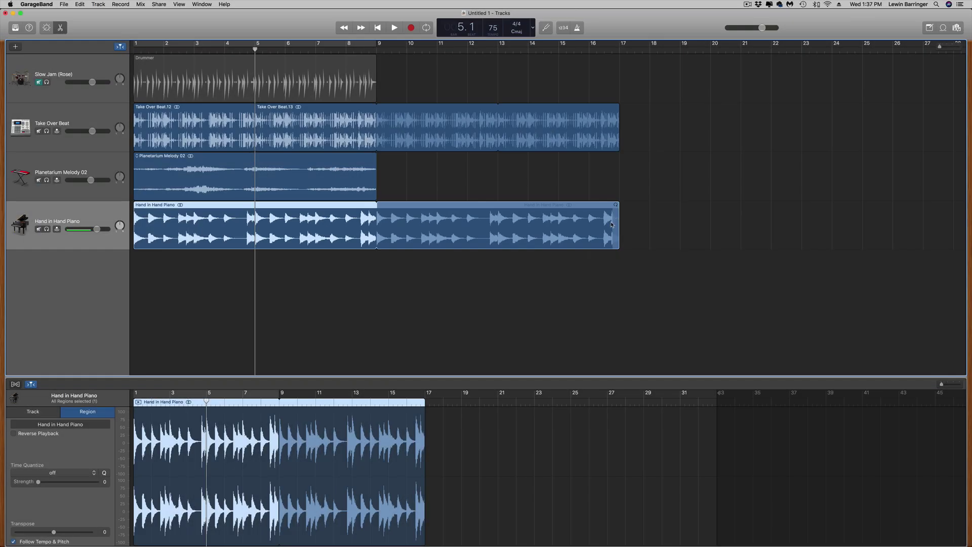
pyautogui.moveTo(611, 225); pyautogui.dragTo(375, 214)
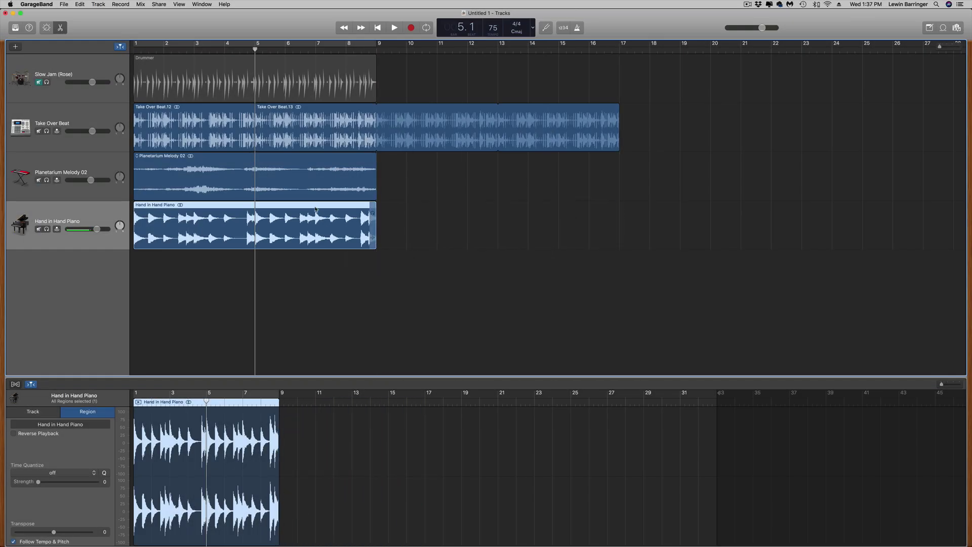
pyautogui.press('super+c')
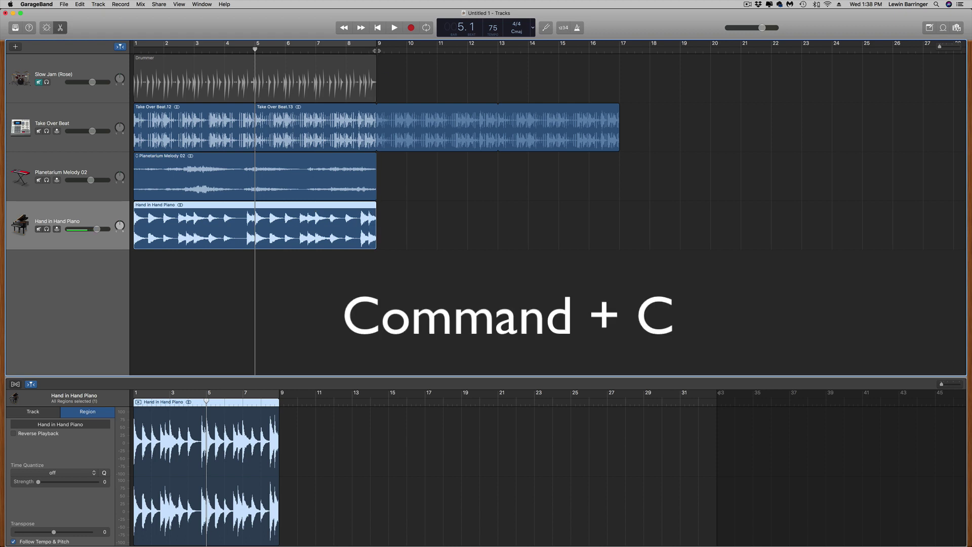
pyautogui.press('super+v')
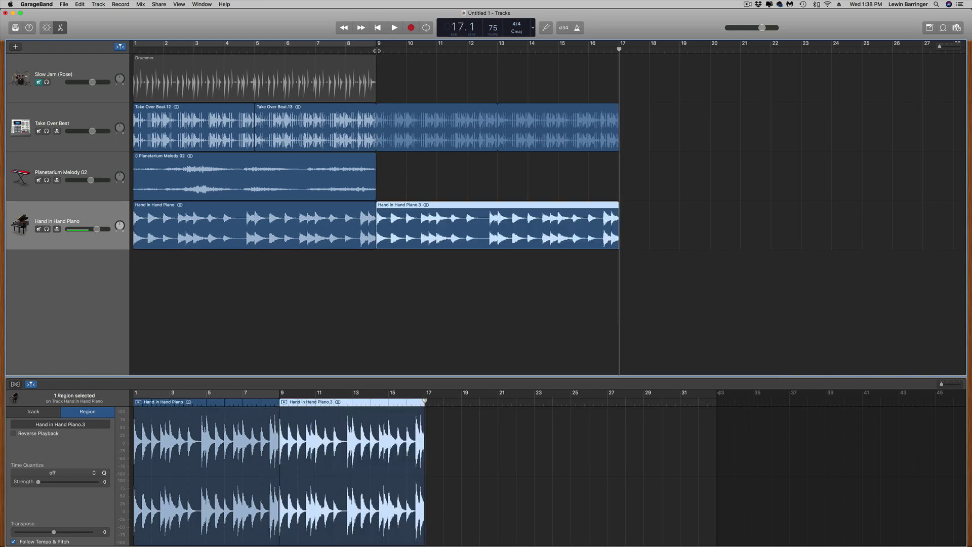
pyautogui.press('super+z')
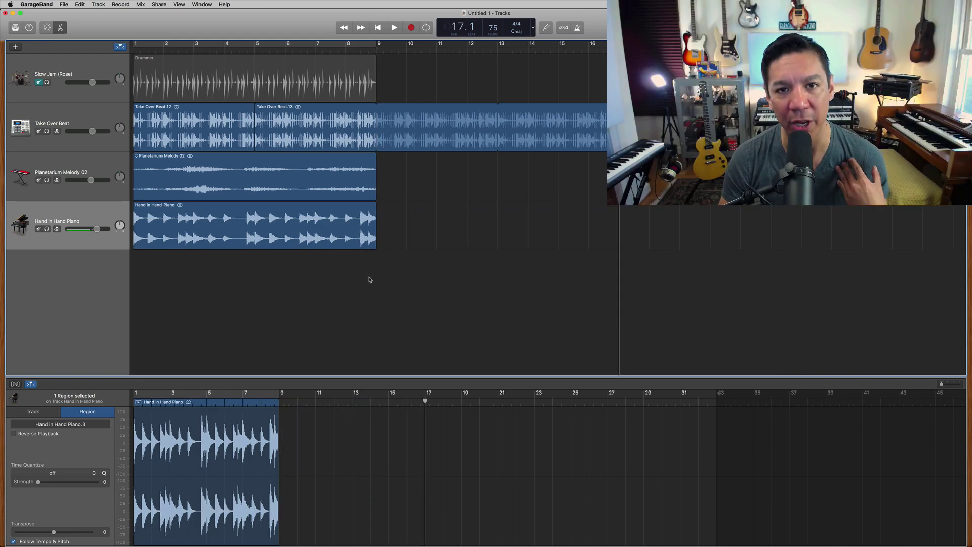
pyautogui.click(285, 230)
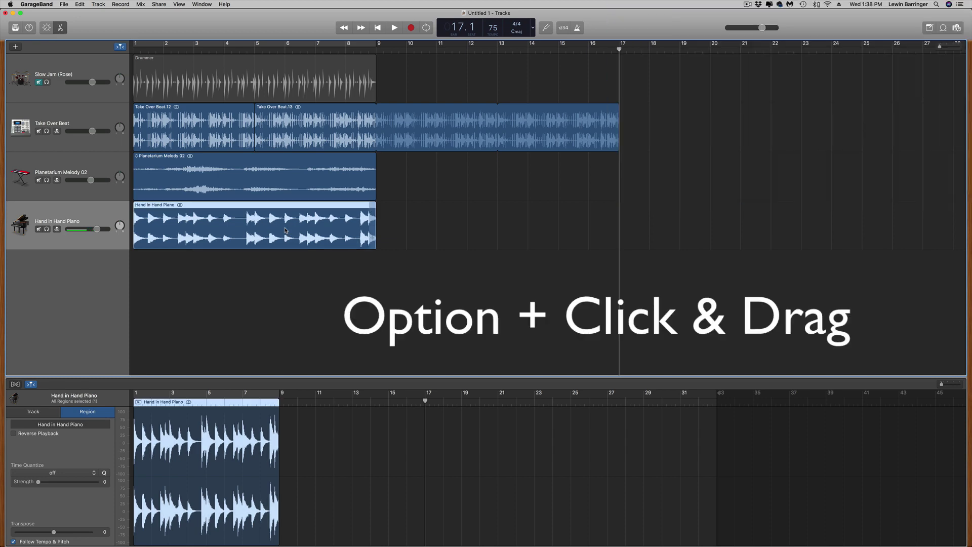
pyautogui.moveTo(285, 230); pyautogui.dragTo(527, 245)
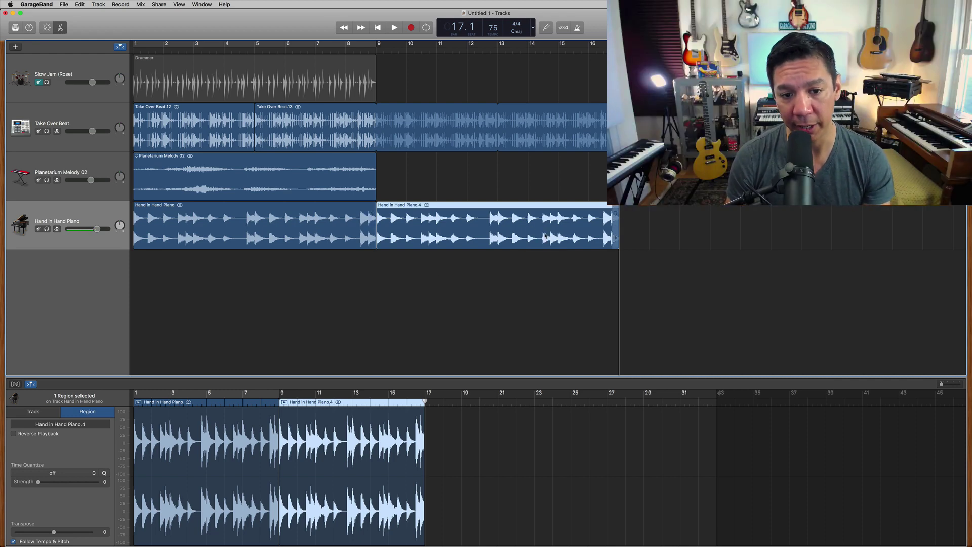
pyautogui.moveTo(613, 228)
pyautogui.mouseDown()
pyautogui.moveTo(433, 242)
pyautogui.moveTo(619, 245)
pyautogui.mouseUp()
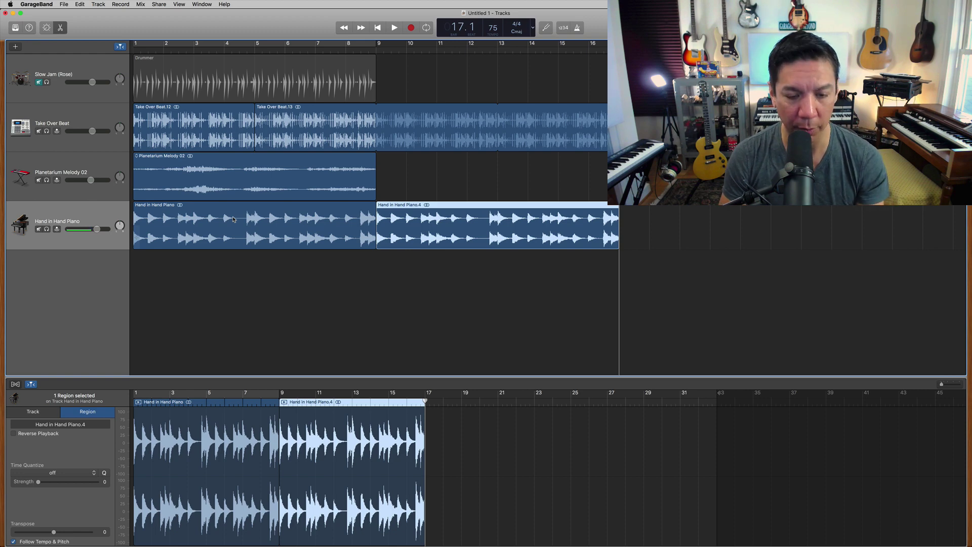
# Step: Revert trial loop and trim edits, then copy the piano region to bars 9–17
pyautogui.press('Delete')
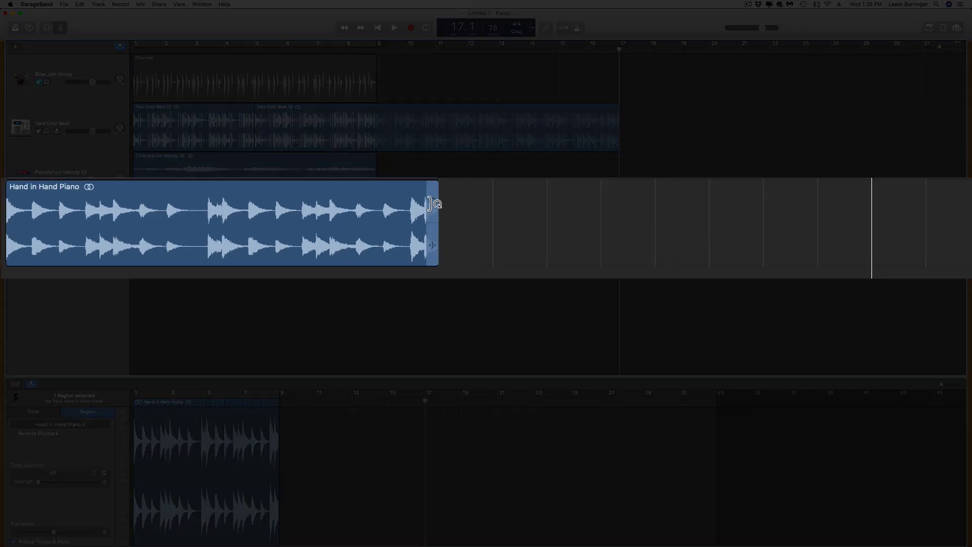
pyautogui.moveTo(379, 220); pyautogui.dragTo(741, 221)
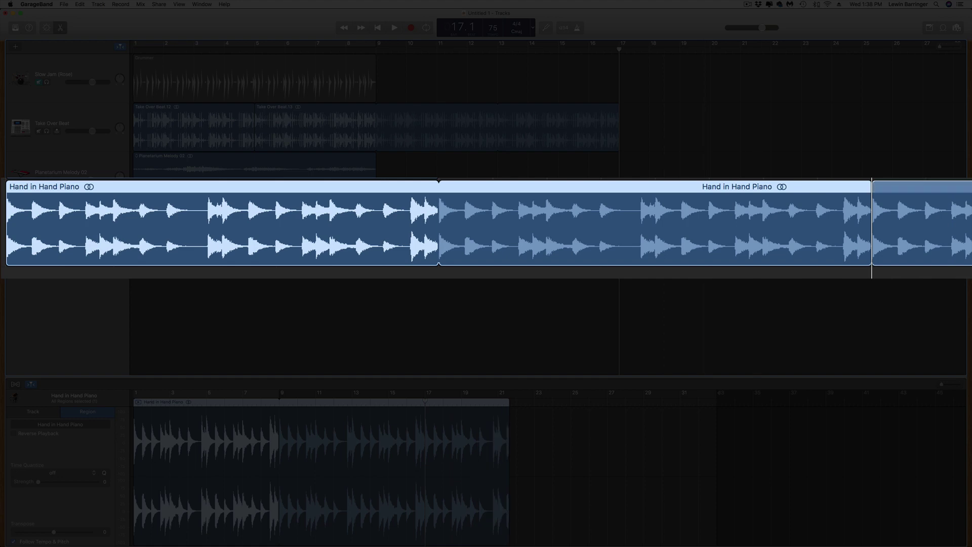
pyautogui.moveTo(971, 202); pyautogui.dragTo(867, 205)
pyautogui.moveTo(10, 257); pyautogui.dragTo(141, 254)
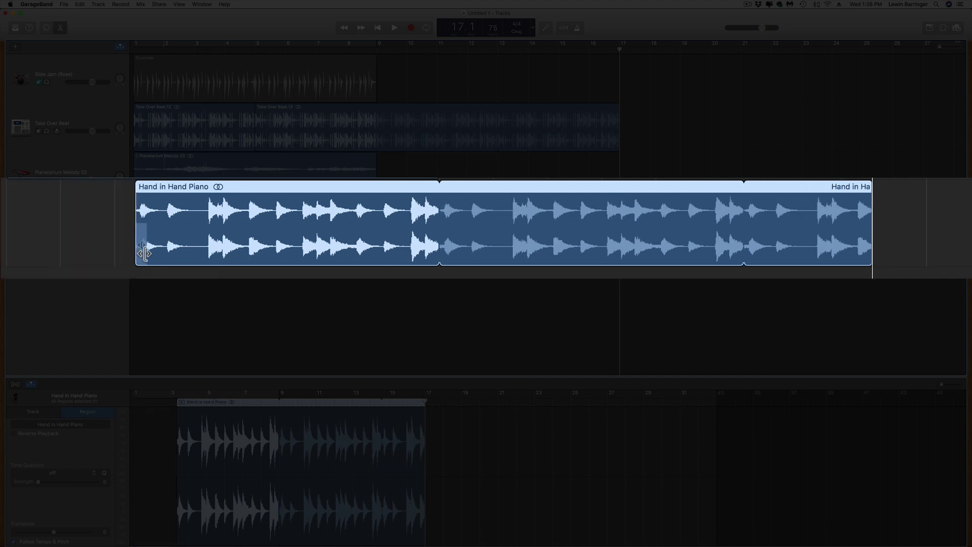
pyautogui.moveTo(144, 253); pyautogui.dragTo(7, 253)
pyautogui.moveTo(867, 191); pyautogui.dragTo(440, 200)
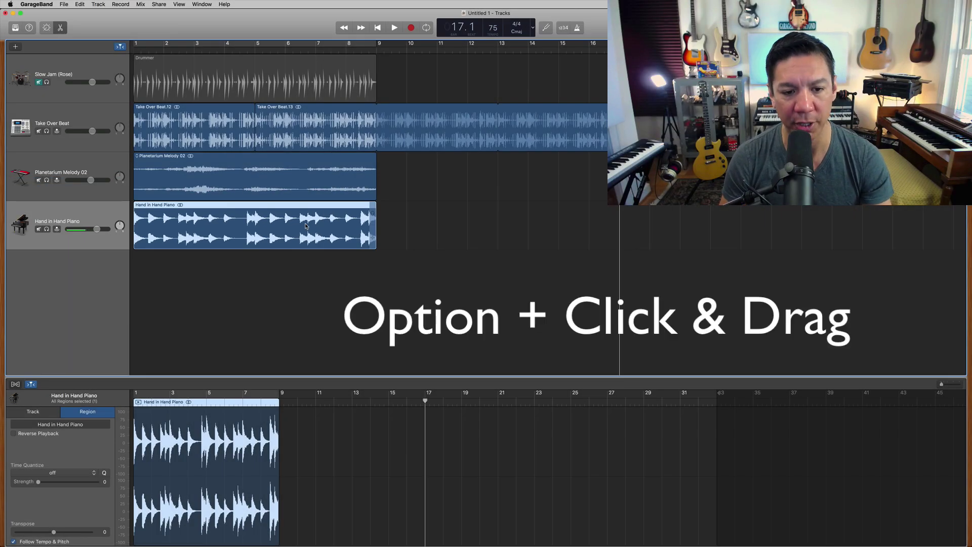
pyautogui.moveTo(344, 225); pyautogui.dragTo(547, 228)
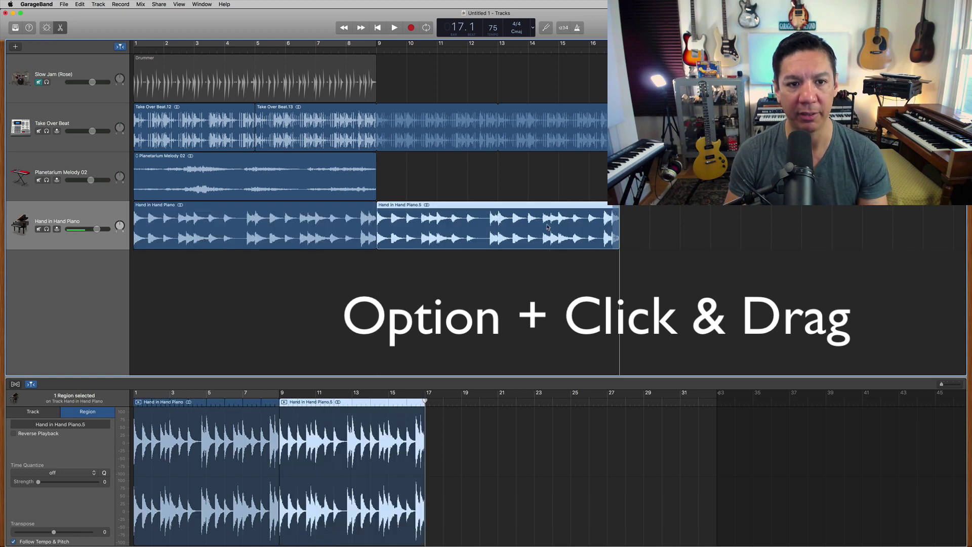
# Step: Set the cycle to bars 4–17, copy Planetarium Melody 02 to bar 9, and play
pyautogui.click(227, 43)
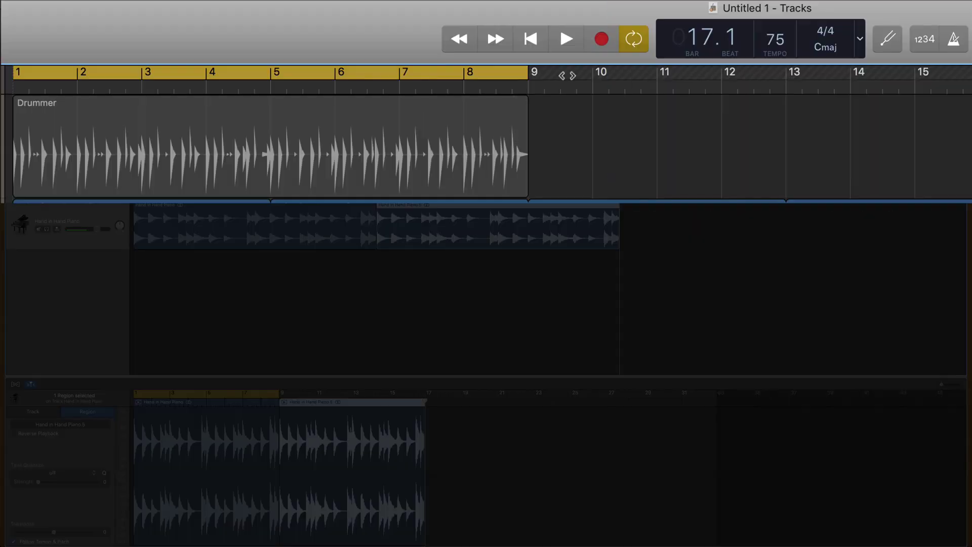
pyautogui.click(635, 39)
pyautogui.click(635, 40)
pyautogui.moveTo(395, 74)
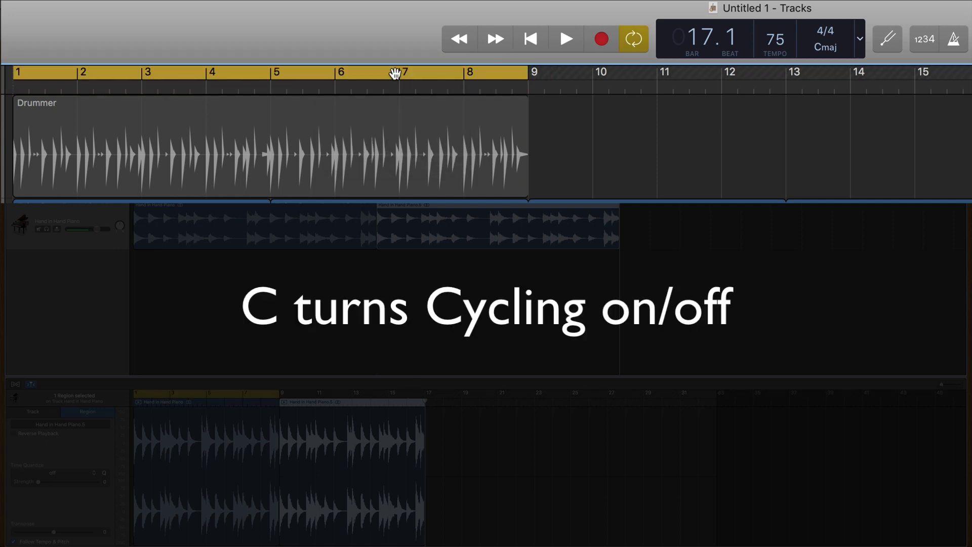
pyautogui.press('c')
pyautogui.press('c')
pyautogui.moveTo(239, 73); pyautogui.dragTo(447, 98)
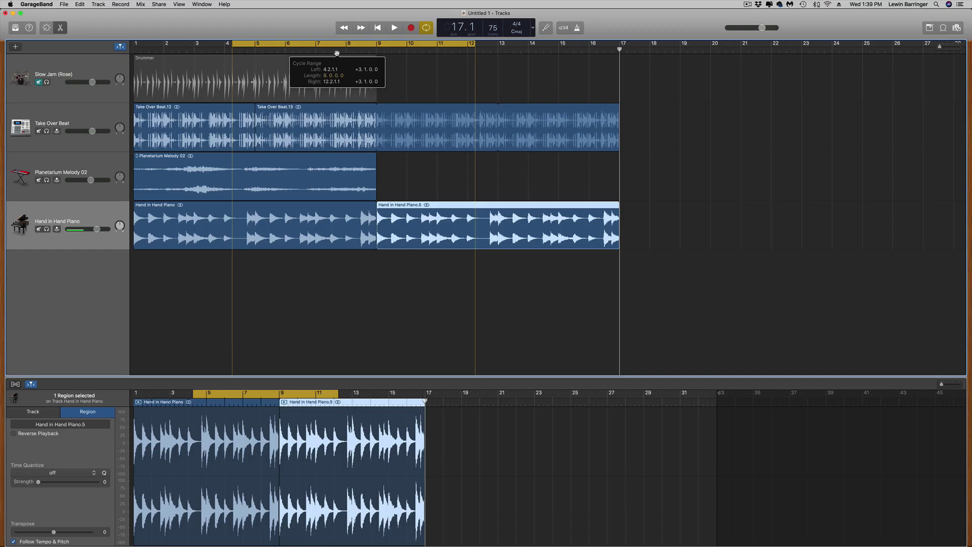
pyautogui.moveTo(469, 45); pyautogui.dragTo(619, 45)
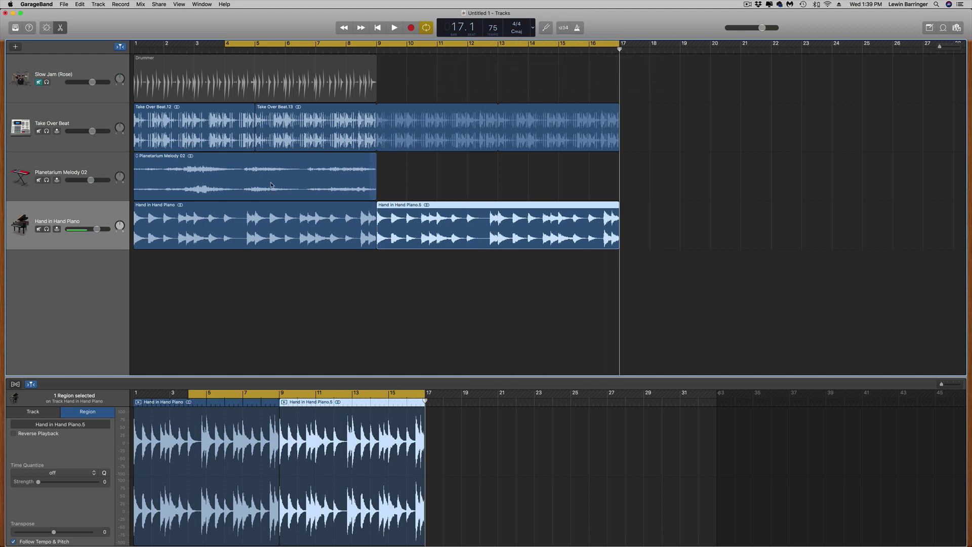
pyautogui.moveTo(271, 185); pyautogui.dragTo(513, 183)
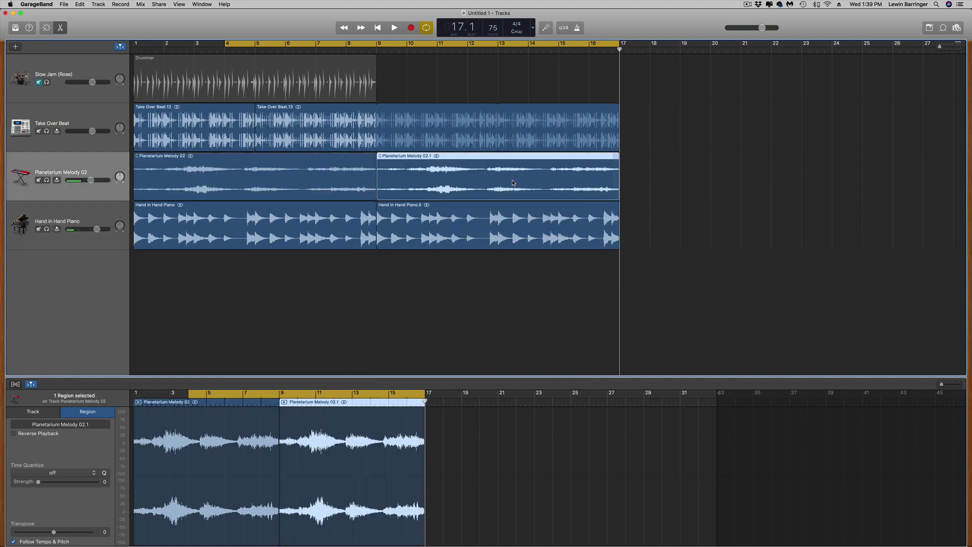
pyautogui.press('space')
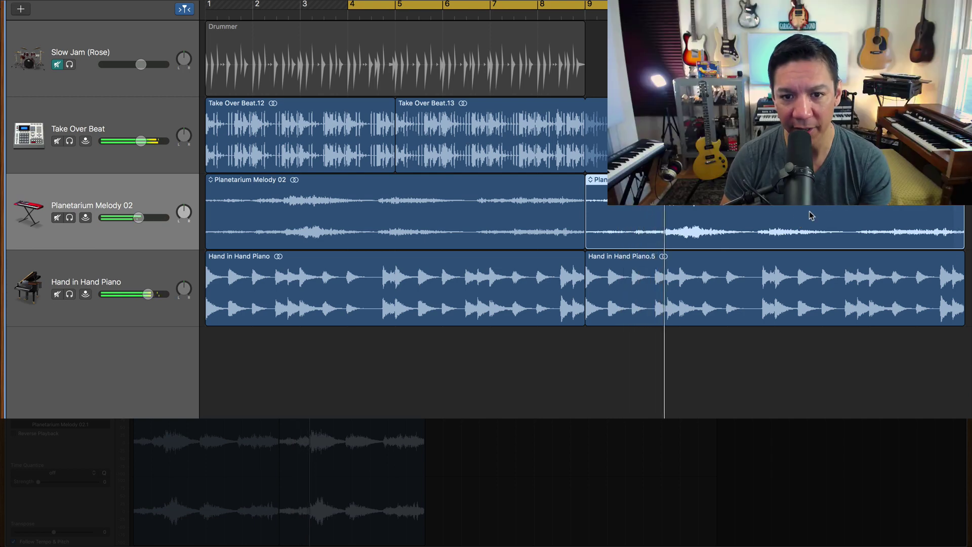
# Step: Copy Take Over Beat.12 to bar 9 and audition it with cycling off
pyautogui.click(790, 152)
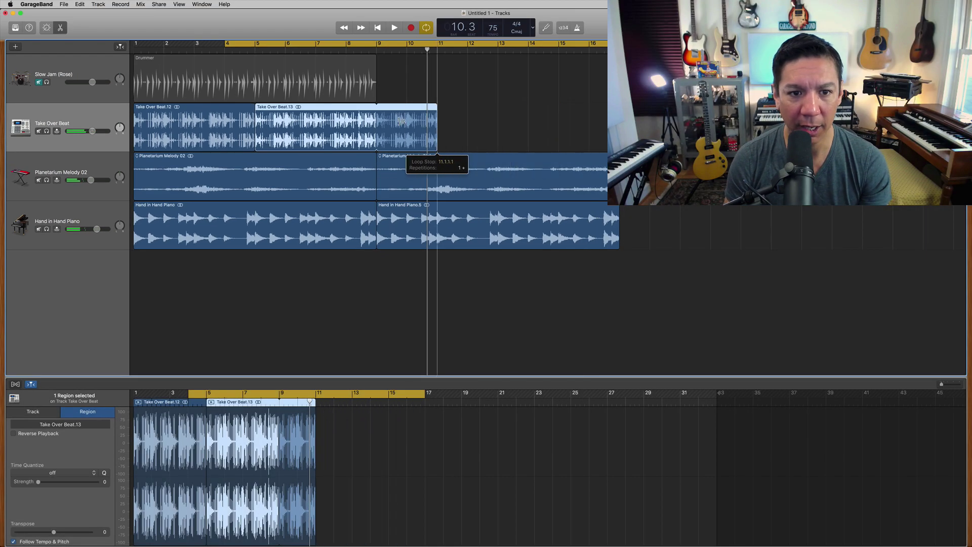
pyautogui.click(314, 141)
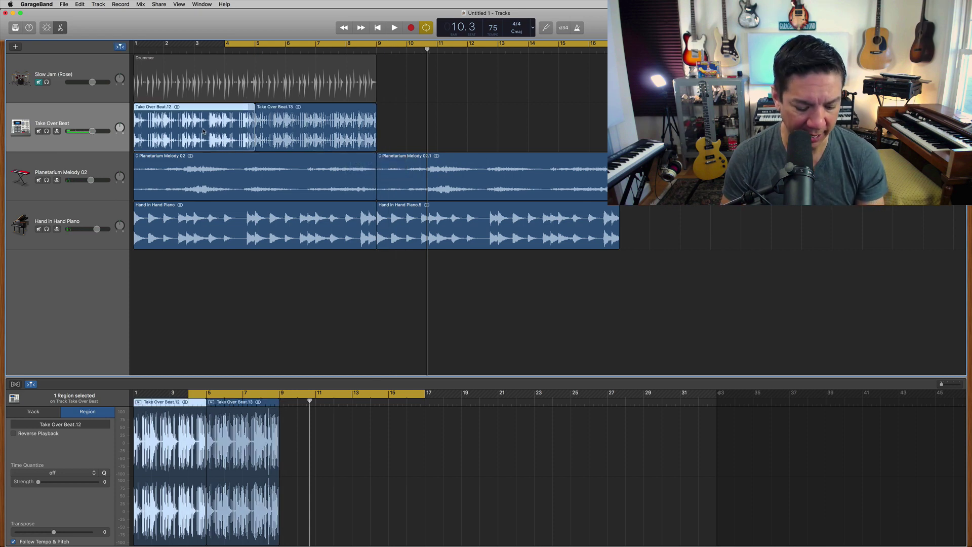
pyautogui.moveTo(204, 132); pyautogui.dragTo(446, 135)
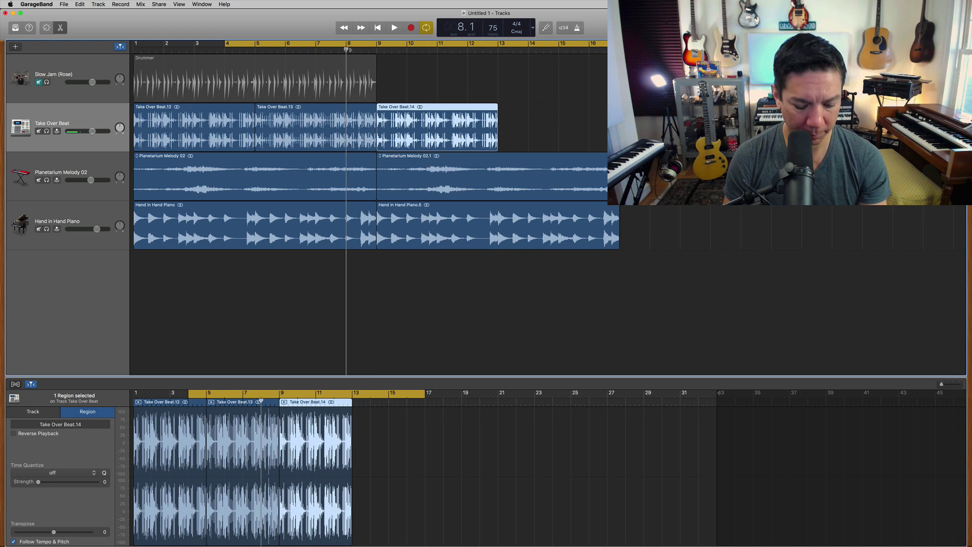
pyautogui.press('c')
pyautogui.press('space')
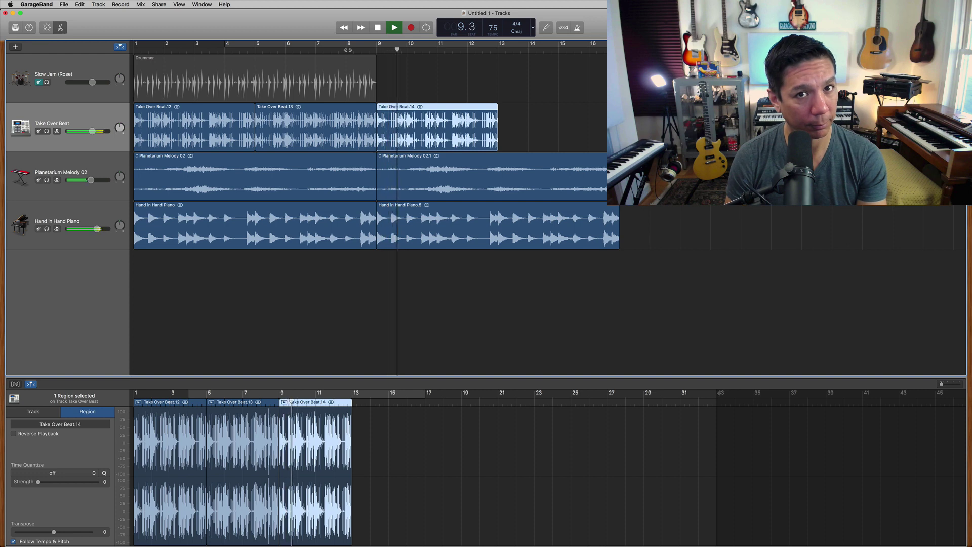
pyautogui.press('space')
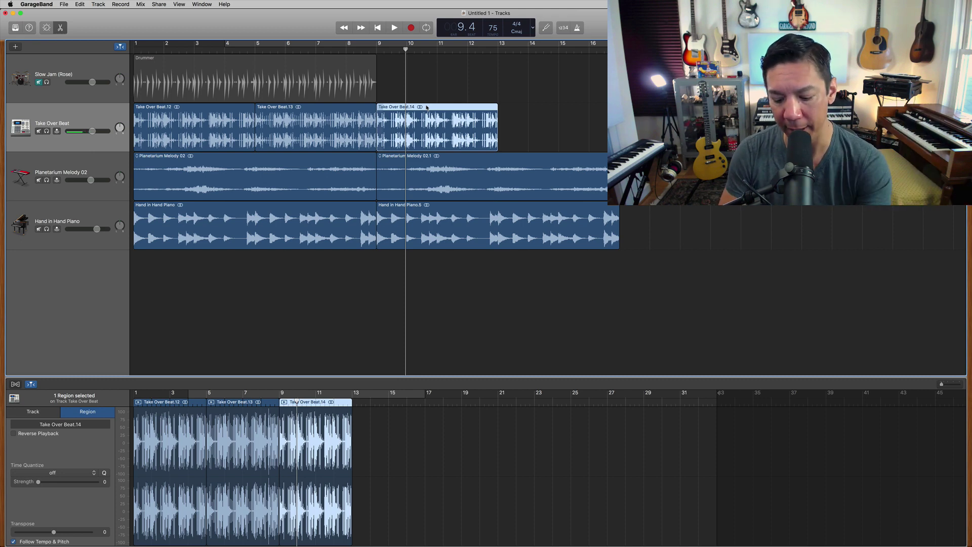
# Step: Delete the Take Over Beat.14 copy, loop Take Over Beat.13 to bar 17, and deselect
pyautogui.press('Delete')
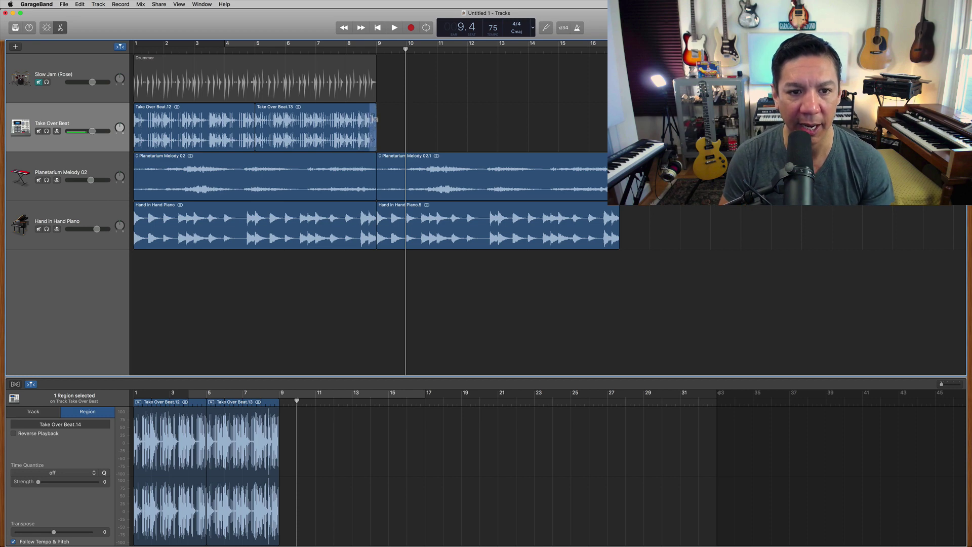
pyautogui.moveTo(373, 119); pyautogui.dragTo(622, 122)
pyautogui.press('super+shift+a')
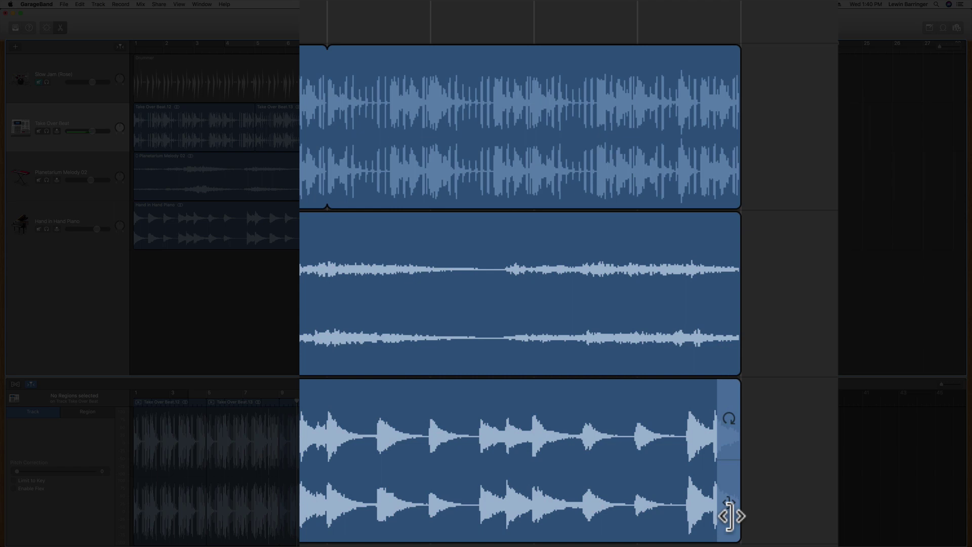
pyautogui.press('a')
pyautogui.click(155, 133)
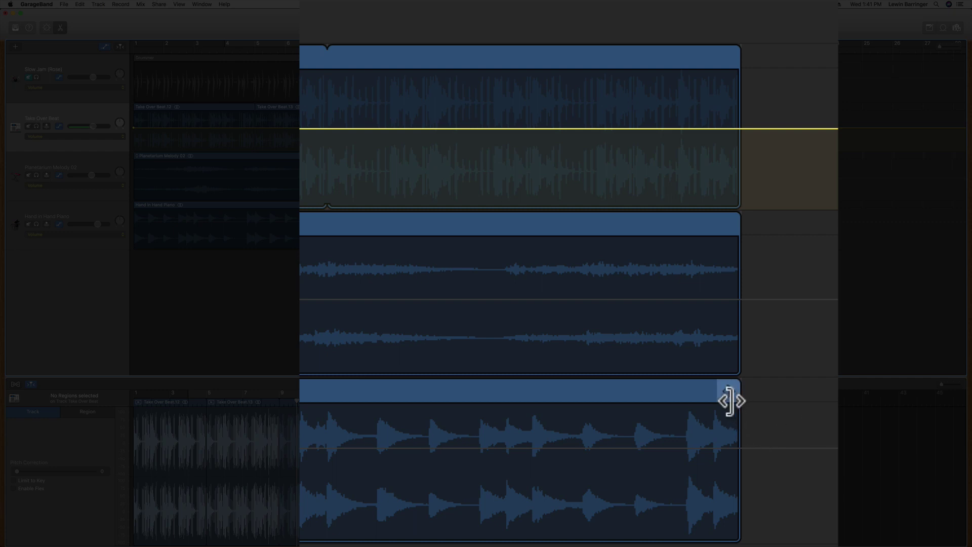
pyautogui.moveTo(729, 400)
pyautogui.mouseDown()
pyautogui.moveTo(319, 408)
pyautogui.moveTo(417, 425)
pyautogui.moveTo(740, 400)
pyautogui.mouseUp()
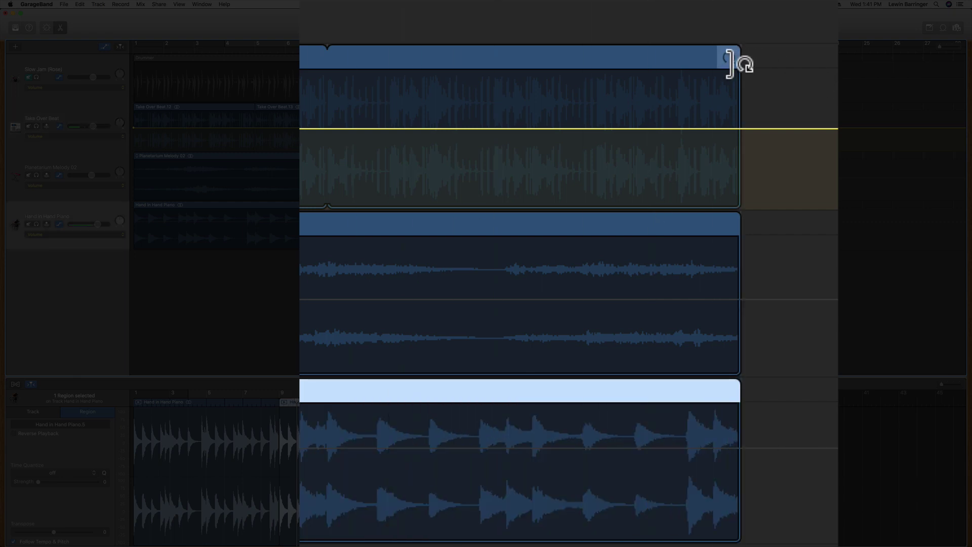
pyautogui.moveTo(729, 61); pyautogui.dragTo(835, 59)
pyautogui.moveTo(836, 126); pyautogui.dragTo(740, 130)
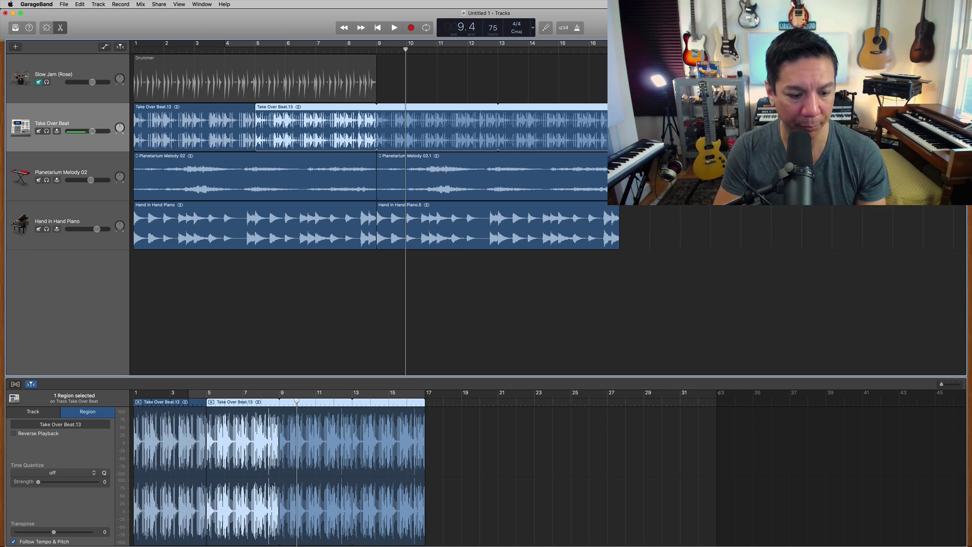
# Step: Add volume automation points on the Take Over Beat track and pull two down into dips
pyautogui.click(106, 48)
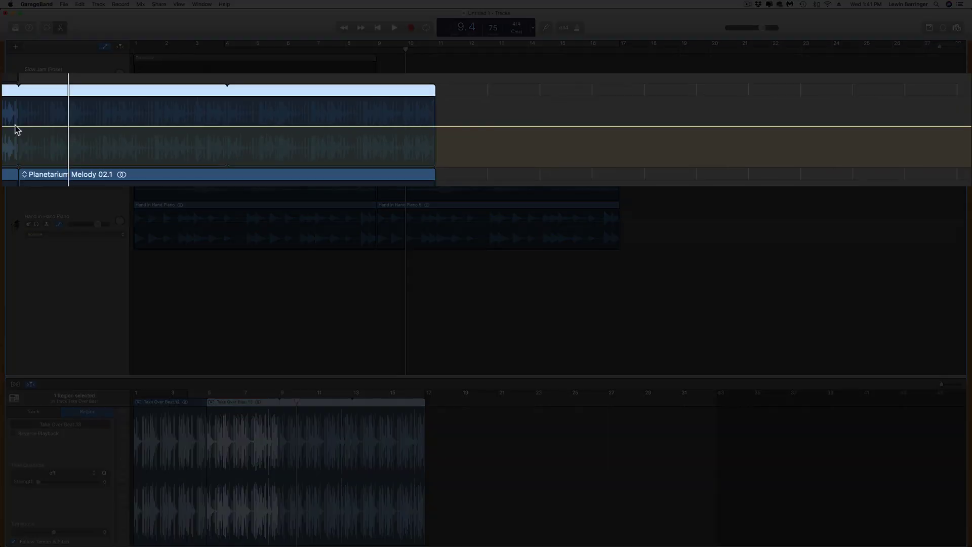
pyautogui.click(374, 128)
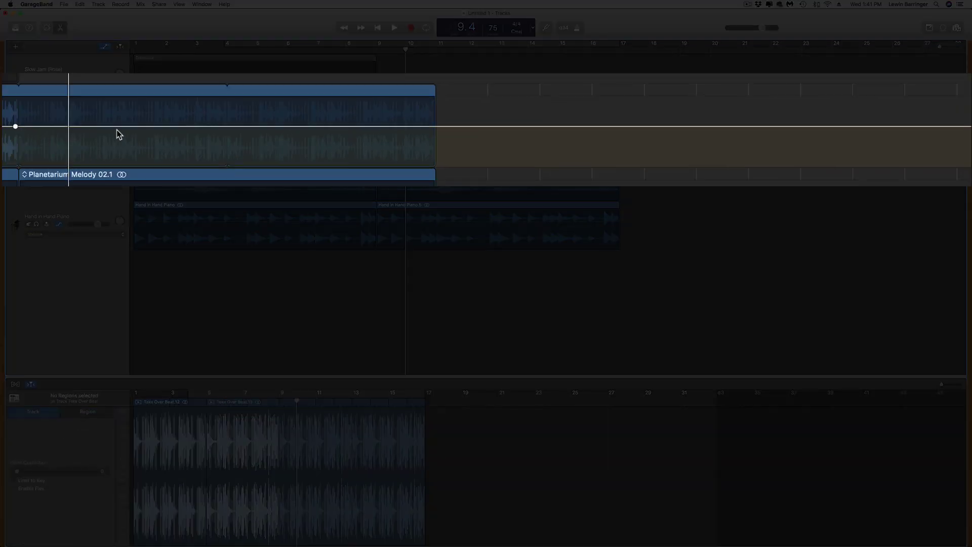
pyautogui.click(120, 126)
pyautogui.click(285, 126)
pyautogui.moveTo(285, 126); pyautogui.dragTo(285, 155)
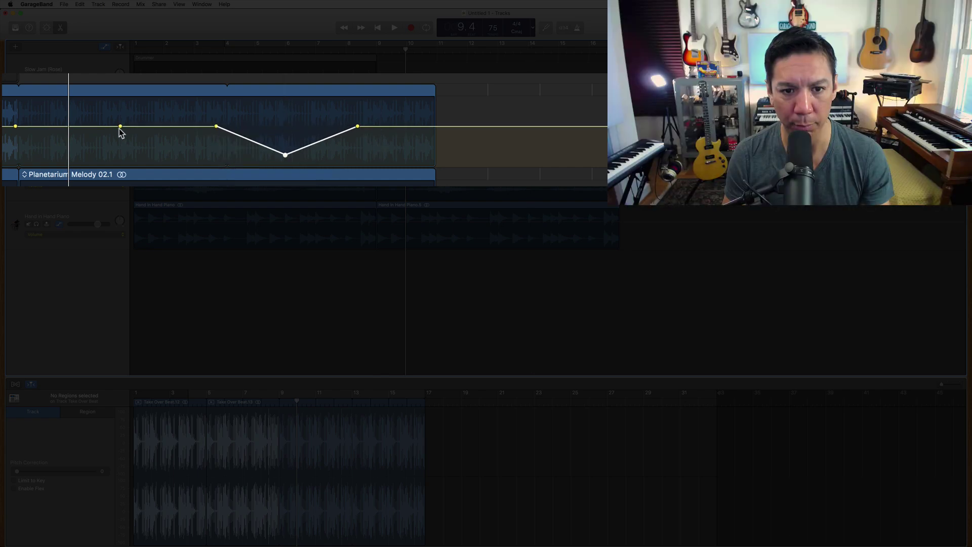
pyautogui.moveTo(120, 126); pyautogui.dragTo(120, 158)
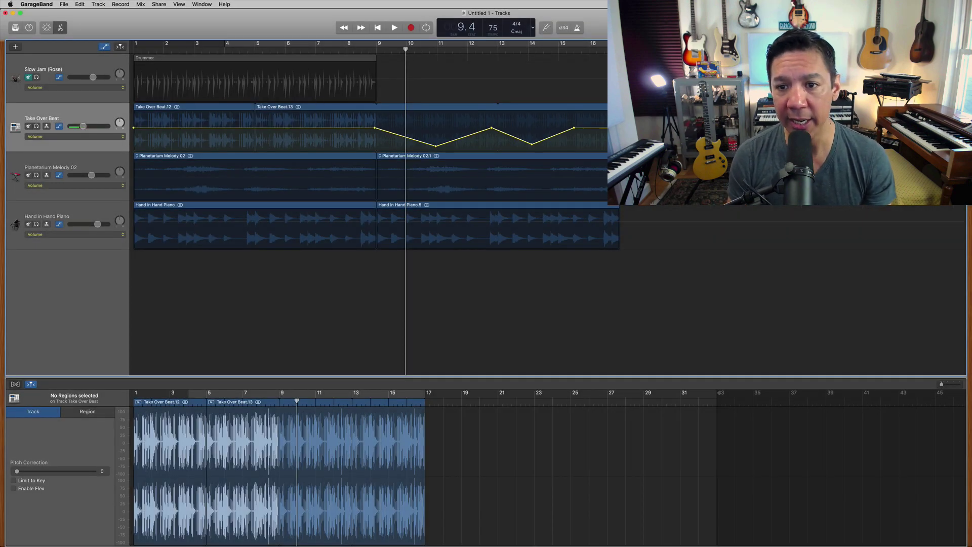
# Step: Move both Take Over Beat regions to start at bar 9
pyautogui.click(282, 114)
pyautogui.keyDown('shift'); pyautogui.click(231, 118); pyautogui.keyUp('shift')
pyautogui.moveTo(296, 109); pyautogui.dragTo(540, 110)
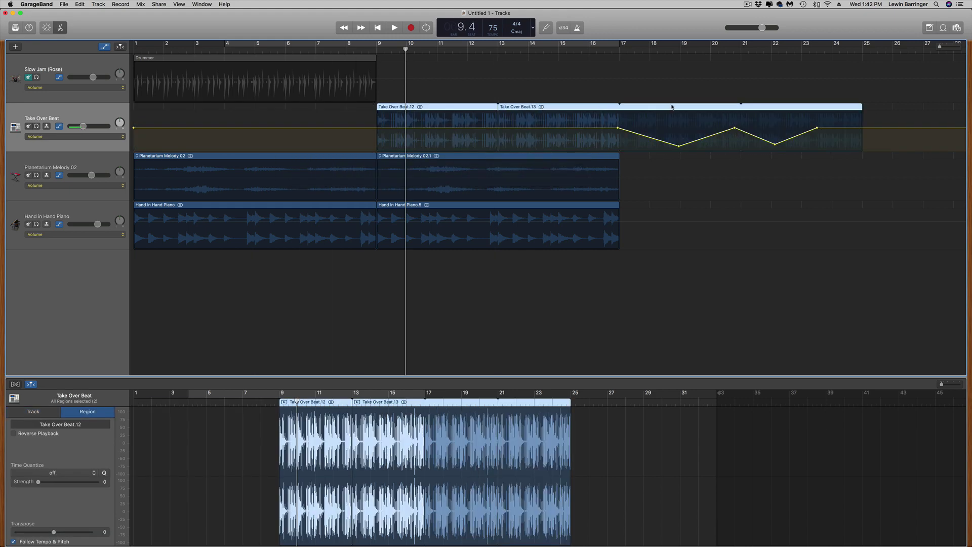
# Step: Move the beat regions back to bar 1, toggle Move Track Automation with Regions, hide automation
pyautogui.moveTo(624, 107); pyautogui.dragTo(401, 106)
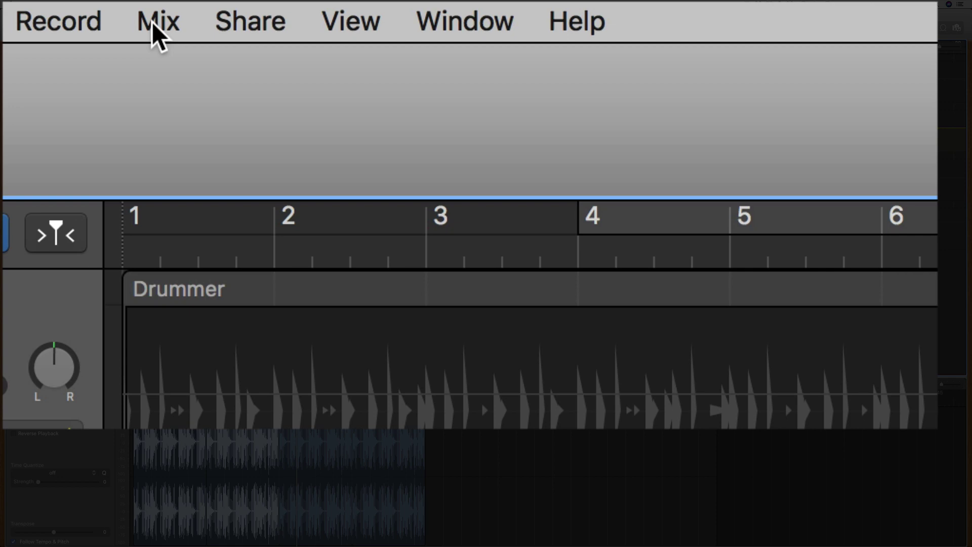
pyautogui.click(152, 22)
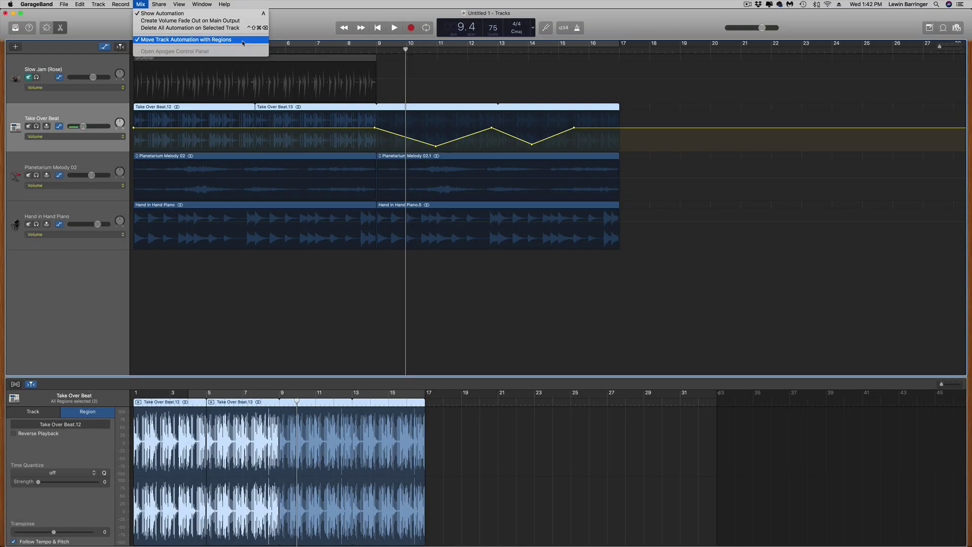
pyautogui.click(243, 43)
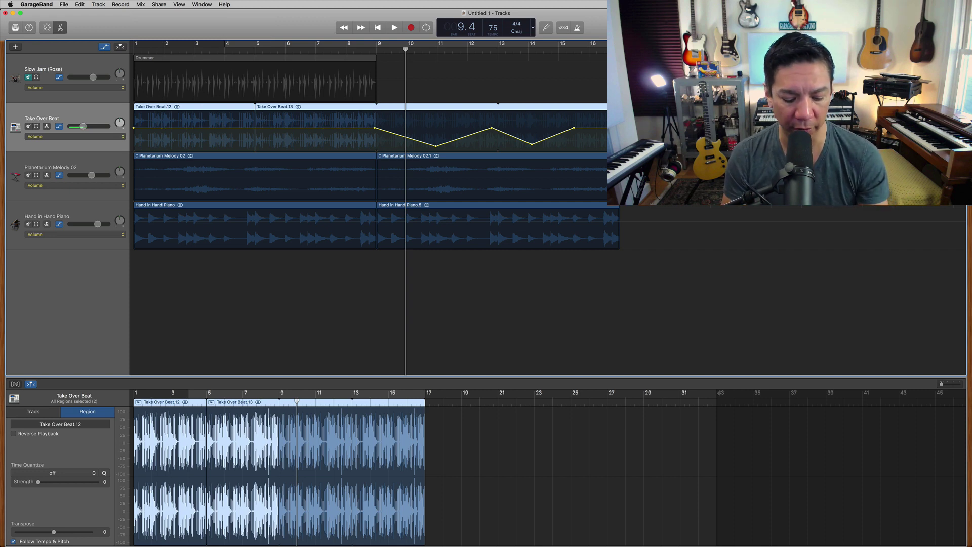
pyautogui.press('a')
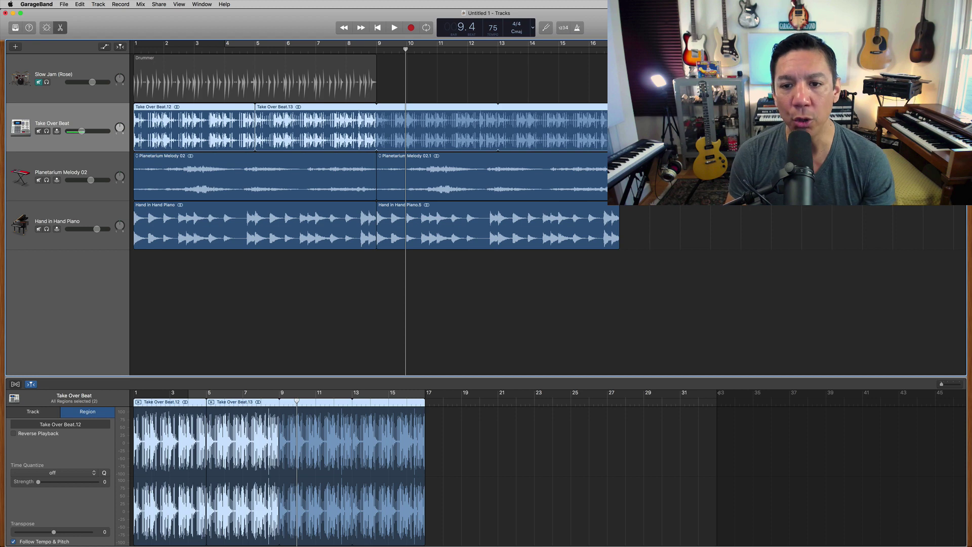
# Step: Split the beat, melody and piano regions at bar 10 and delete the pieces after it
pyautogui.moveTo(683, 127); pyautogui.dragTo(510, 243)
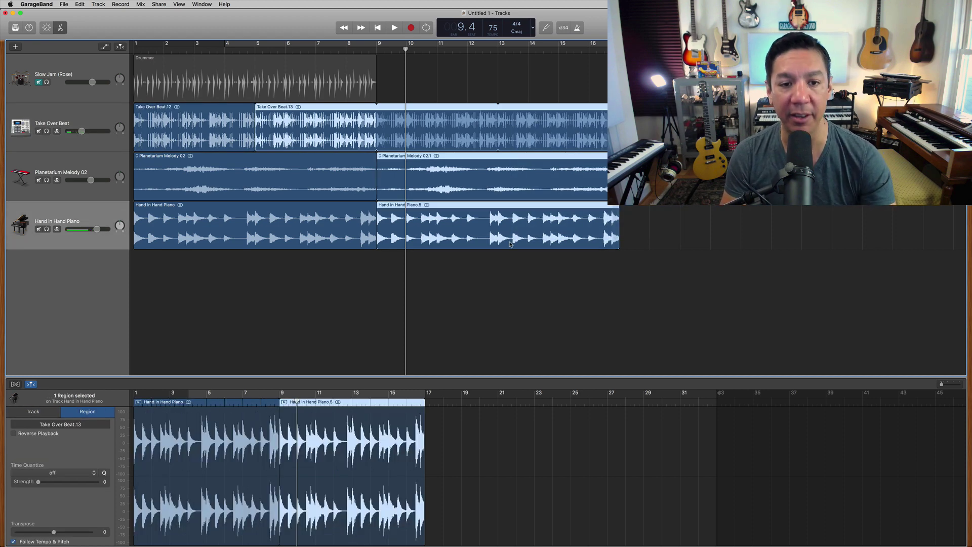
pyautogui.press('super+t')
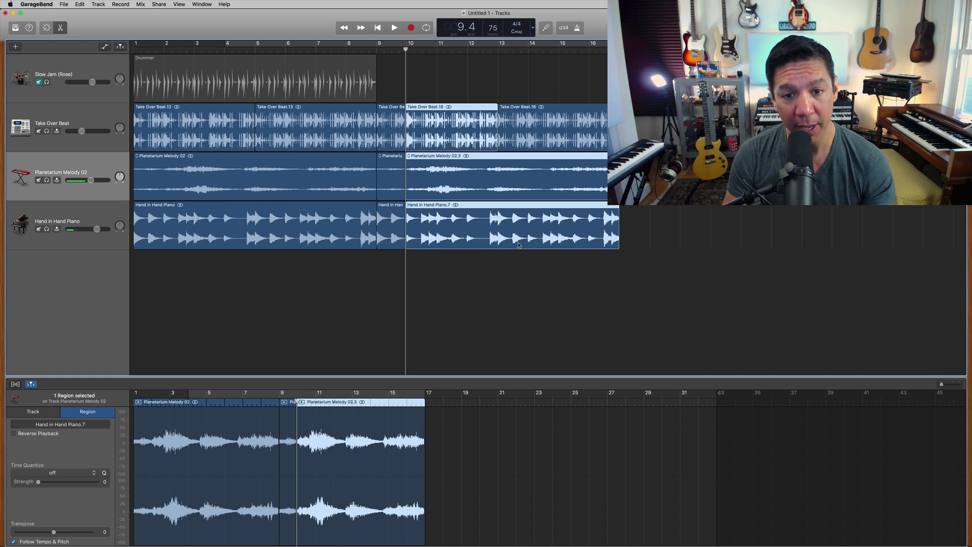
pyautogui.click(459, 242)
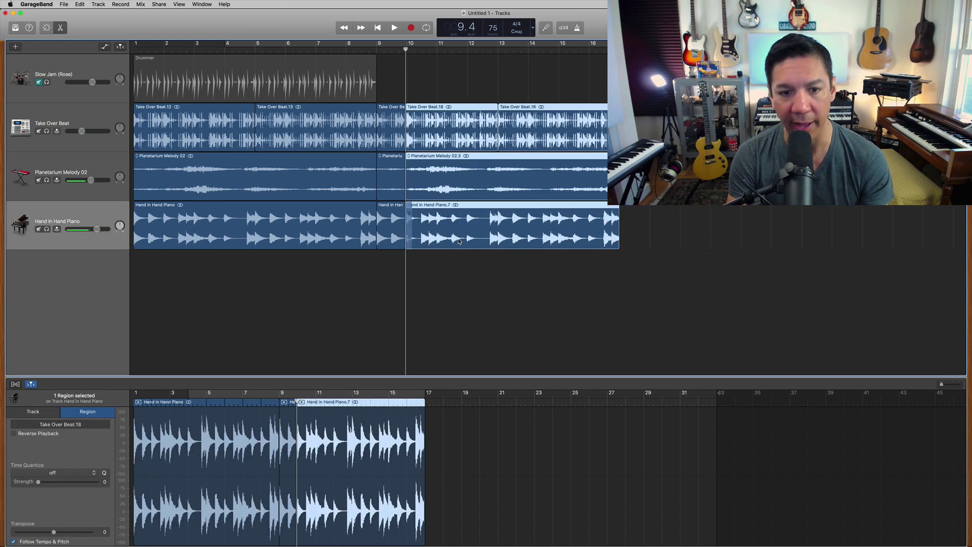
pyautogui.press('Delete')
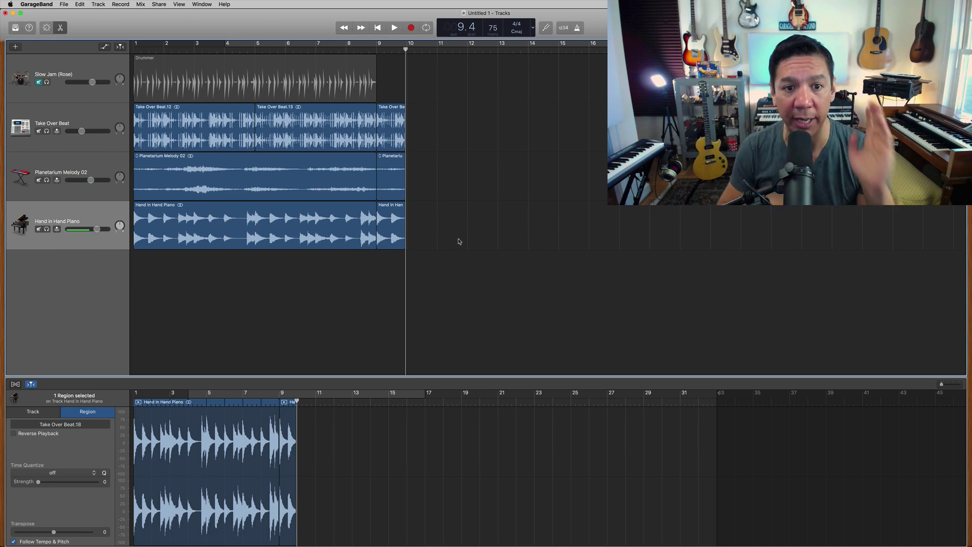
# Step: Split Take Over Beat.13 at bar 5 and delete its left piece, leaving a gap before Take Over Beat.20
pyautogui.click(255, 51)
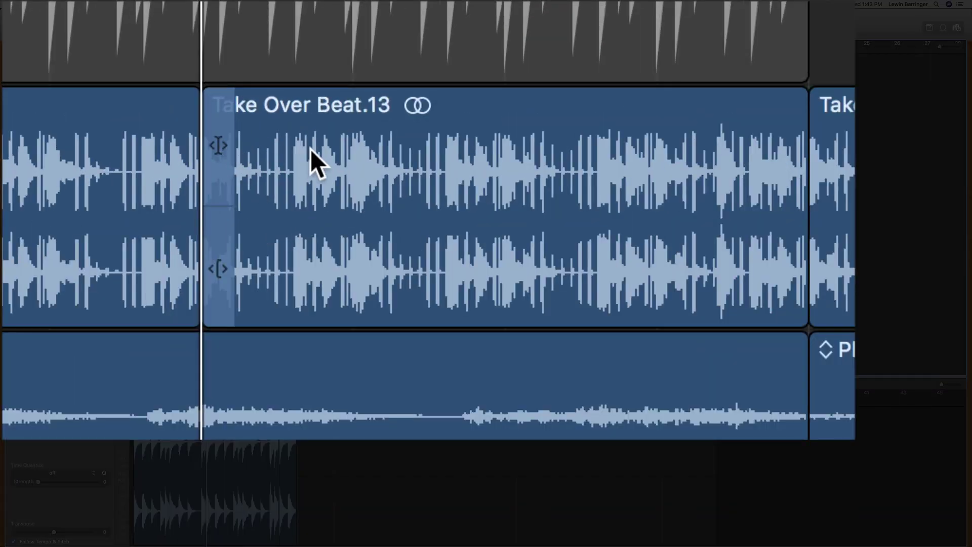
pyautogui.click(311, 150)
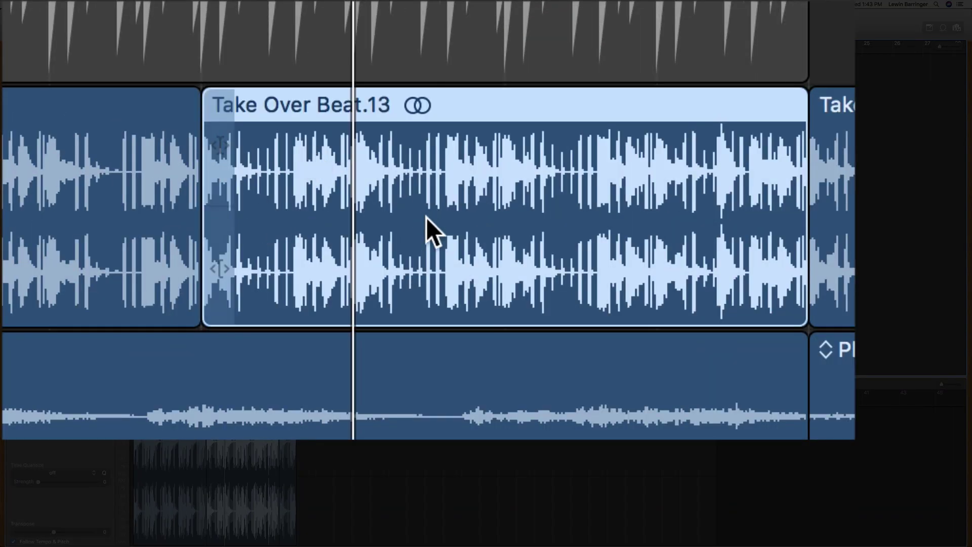
pyautogui.press('super+t')
pyautogui.click(272, 194)
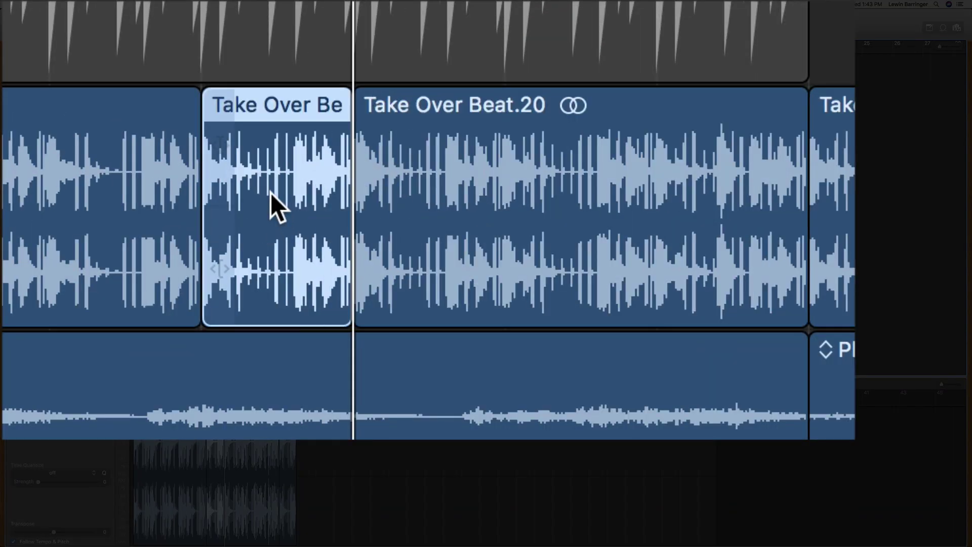
pyautogui.press('Delete')
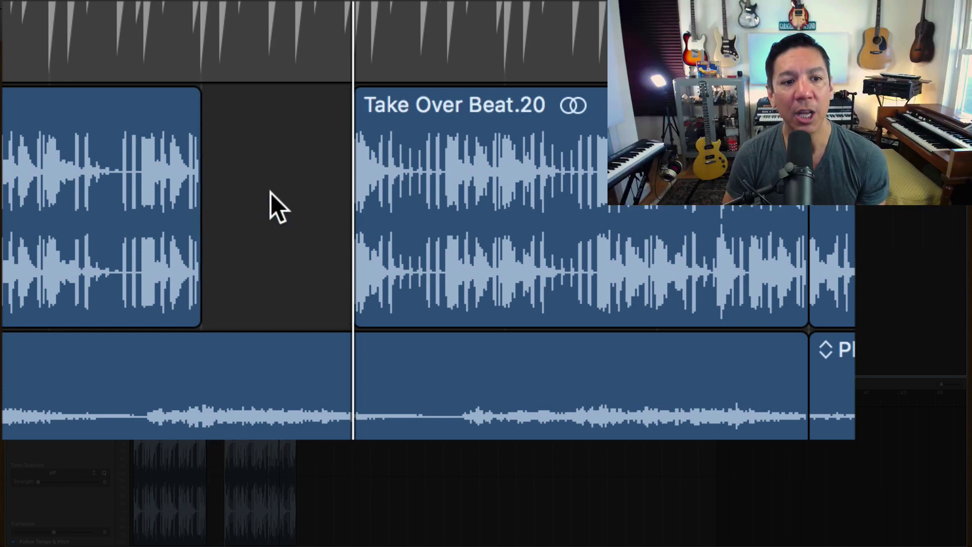